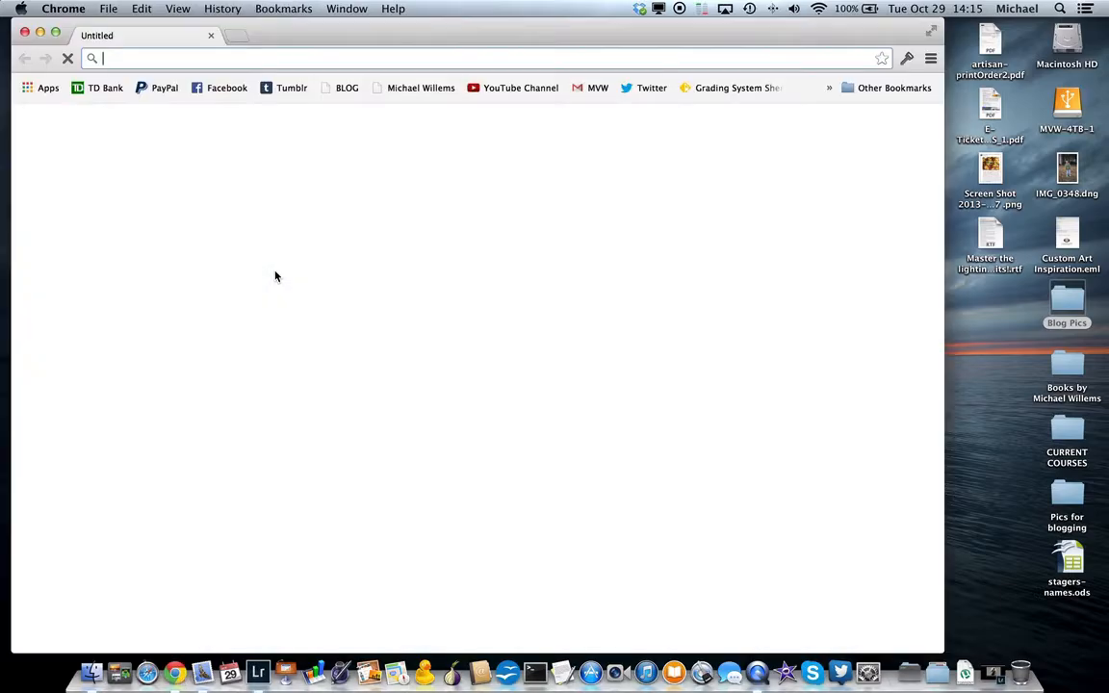
- View the speedlighter.ca home page from the BLOG bookmark and close the browser window
{"action": "left_click", "coordinate": [334, 90]}
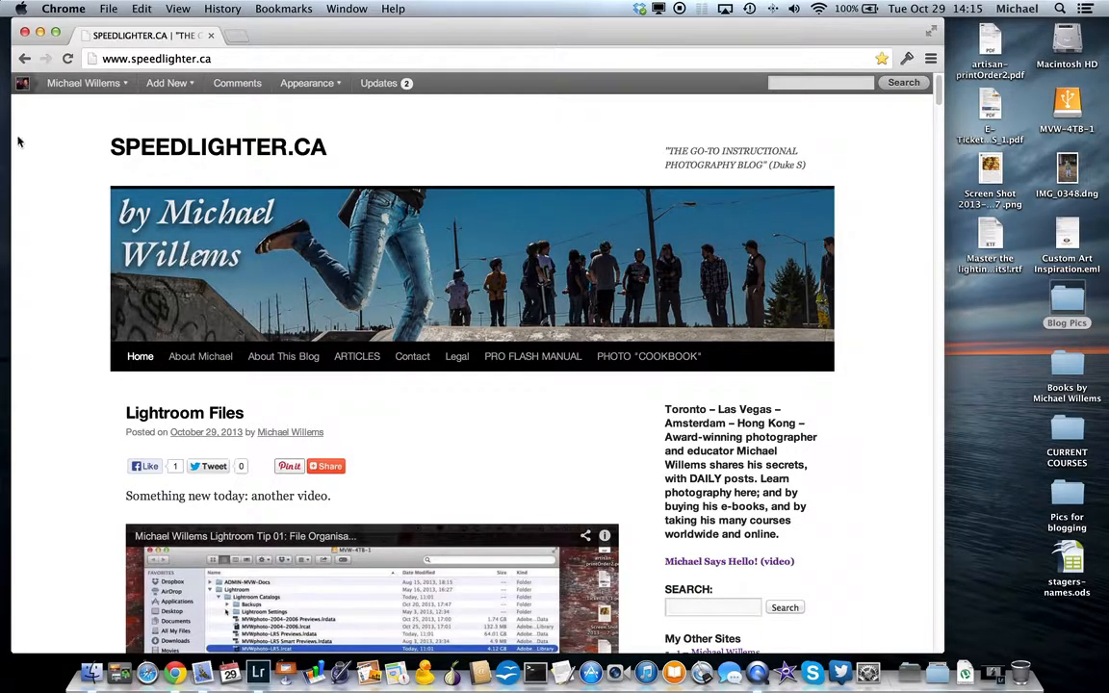
{"action": "left_click", "coordinate": [25, 32]}
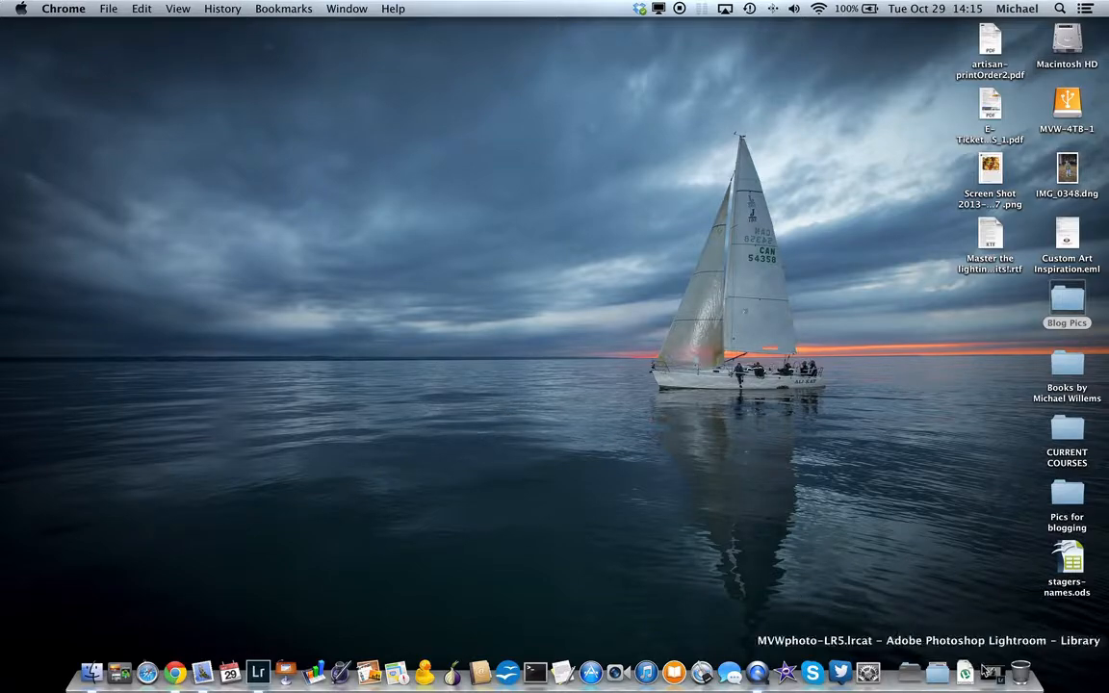
- Switch to Lightroom with the MVWphoto-LR5 catalog and briefly show the selected zombie photo as a full-screen slideshow
{"action": "left_click", "coordinate": [988, 672]}
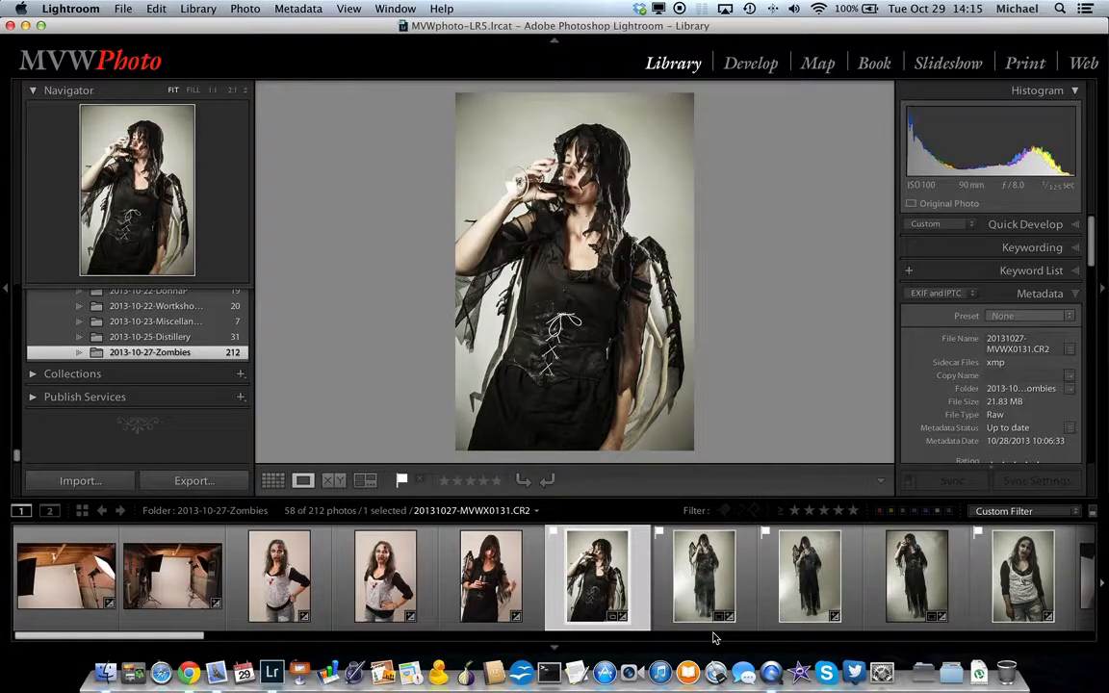
{"action": "key", "text": "super+Return"}
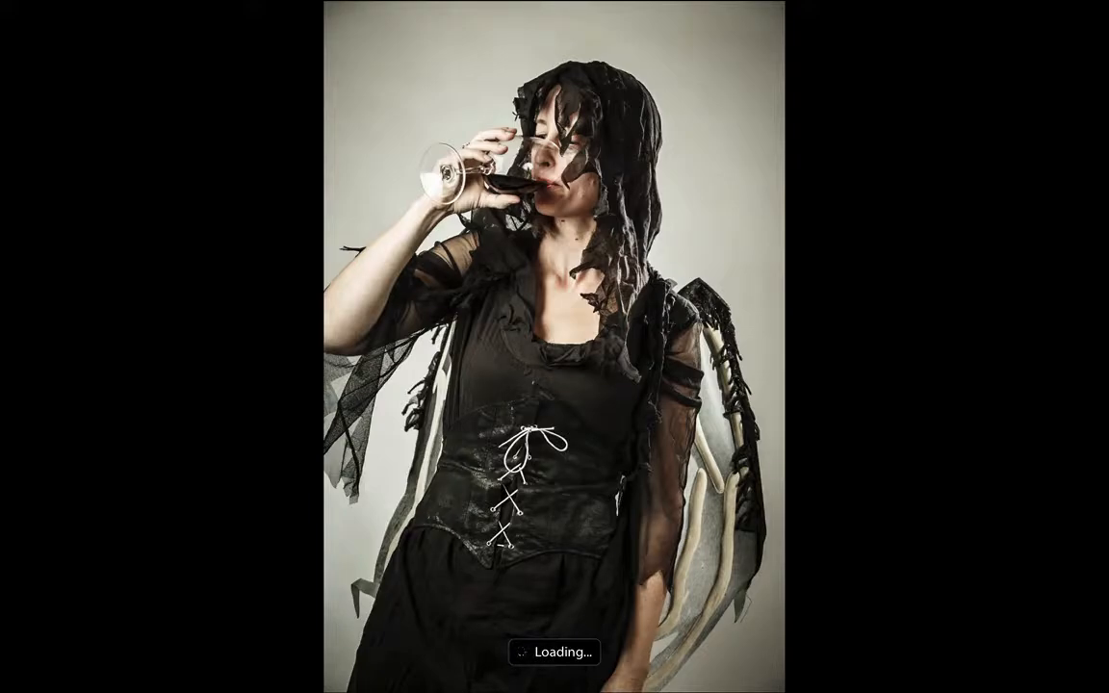
{"action": "key", "text": "Escape"}
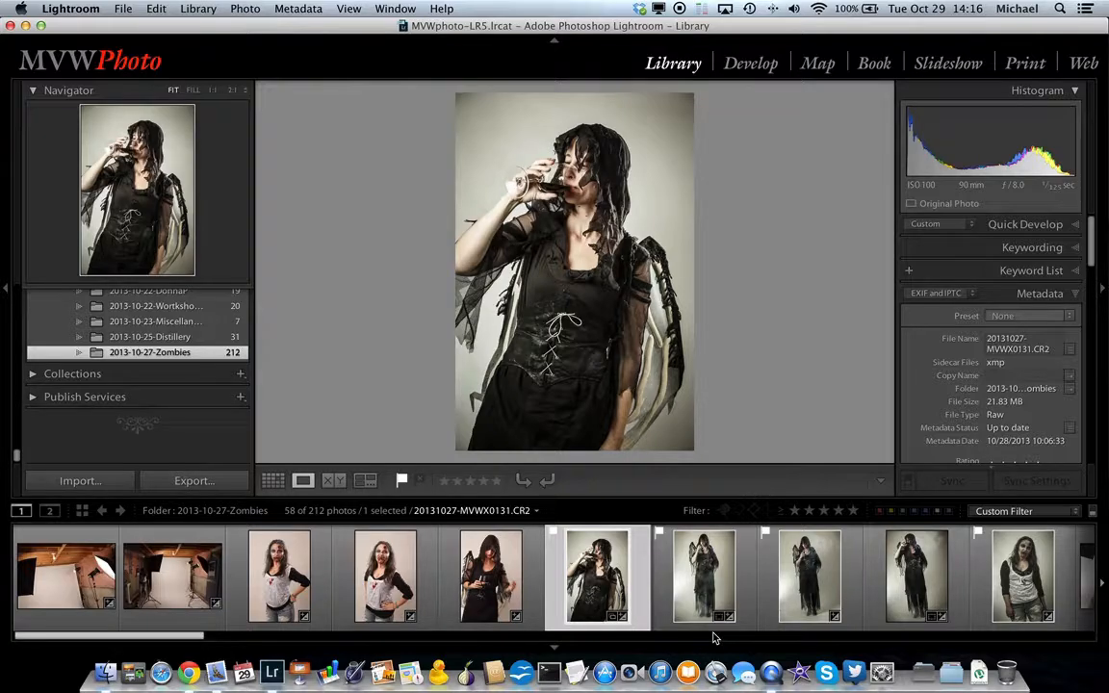
- Cycle through the screen modes and leave the Library in full screen with the menu bar hidden
{"action": "key", "text": "super+Return"}
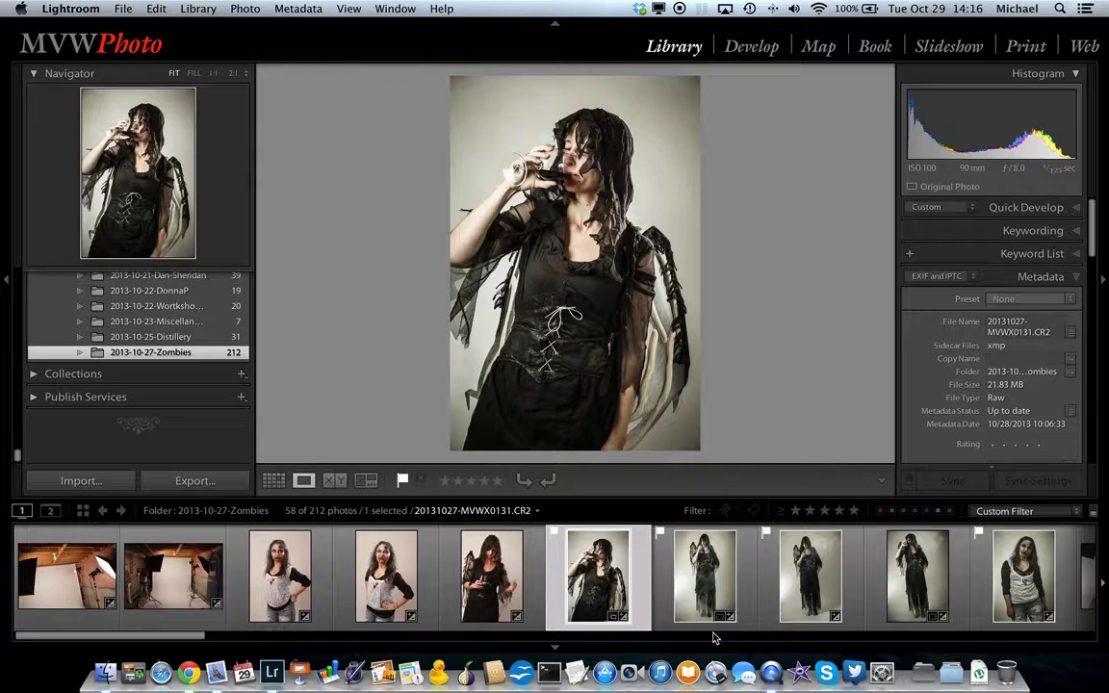
{"action": "key", "text": "shift+f"}
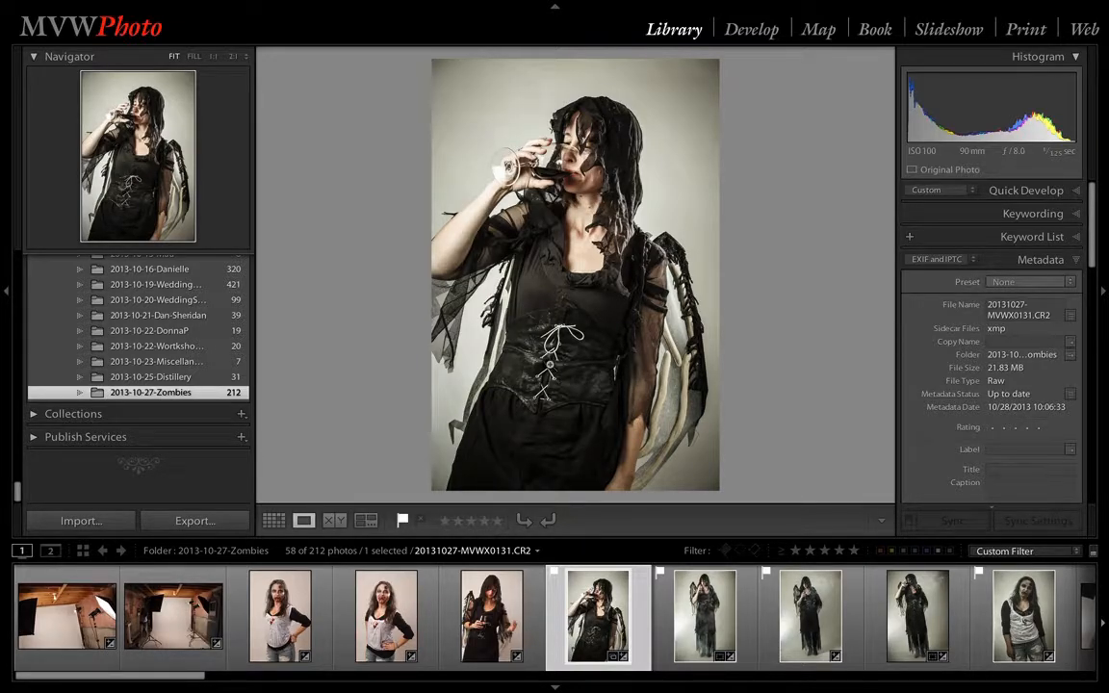
{"action": "key", "text": "shift+f"}
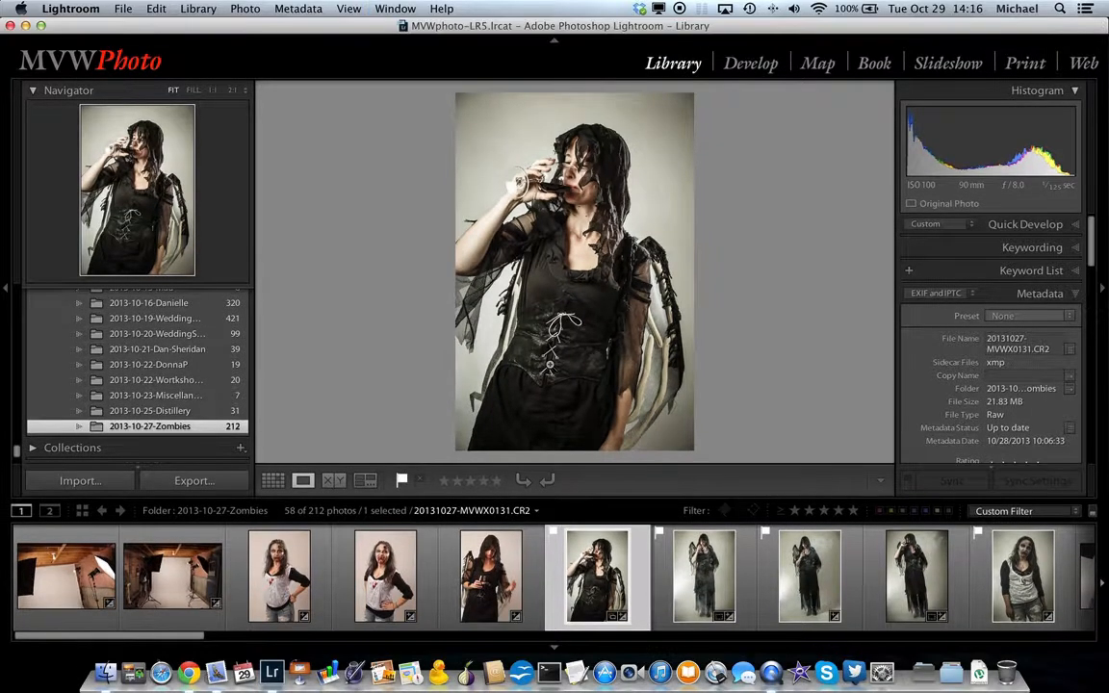
{"action": "key", "text": "shift+f"}
{"action": "key", "text": "shift+f"}
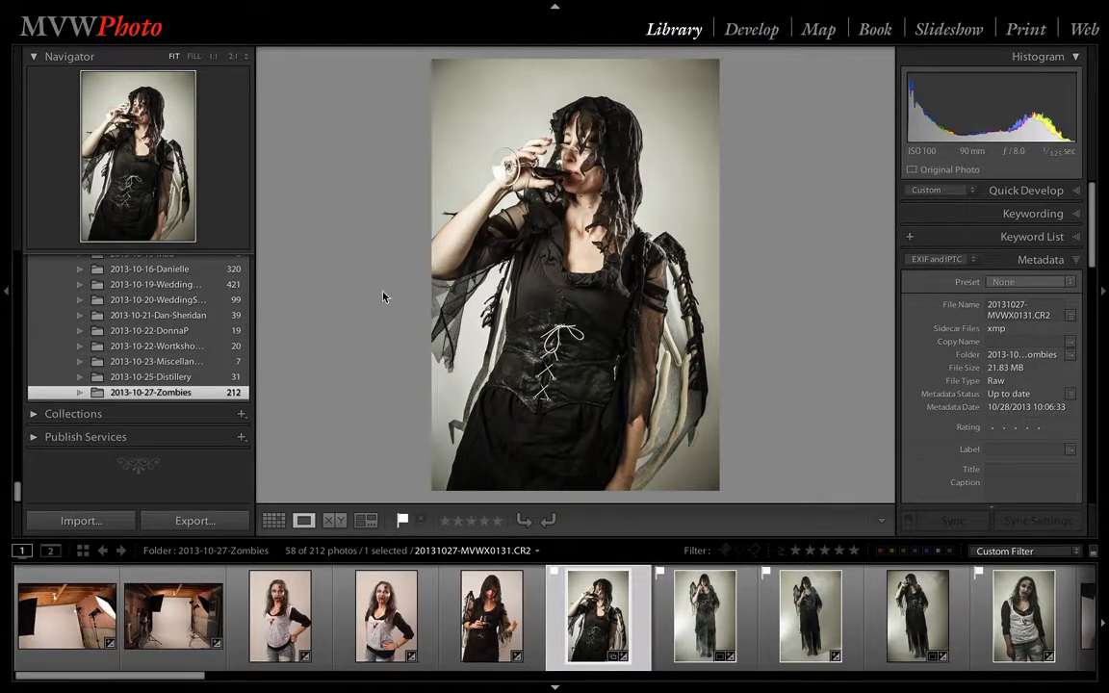
- Review the available Library view commands and their keyboard shortcuts
{"action": "mouse_move", "coordinate": [313, 4]}
{"action": "left_click", "coordinate": [350, 9]}
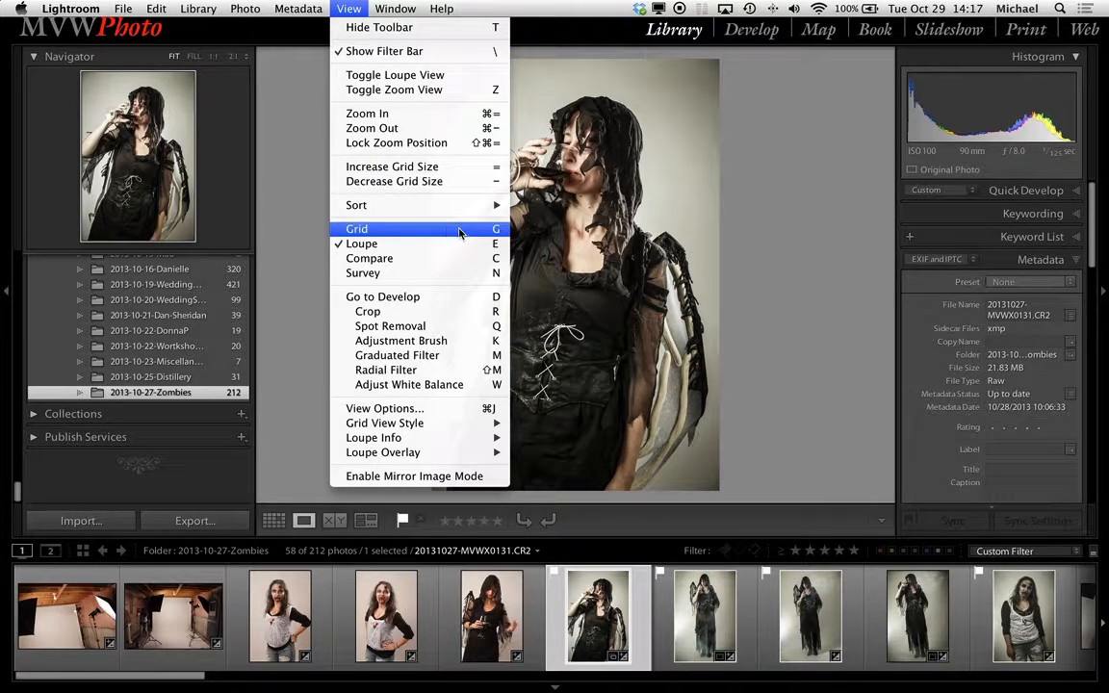
{"action": "left_click", "coordinate": [690, 215]}
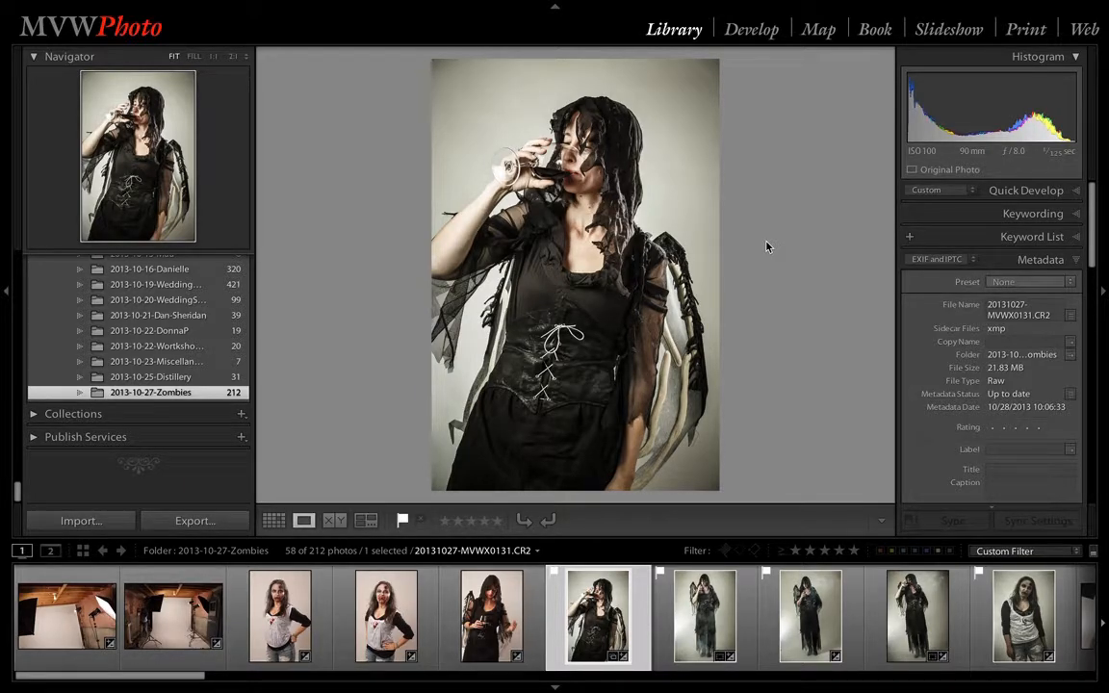
- Show the 2013-10-27-Zombies folder unfiltered in Grid view and open photo 20131027-MVWX0132.CR2 in the Develop module
{"action": "key", "text": "g"}
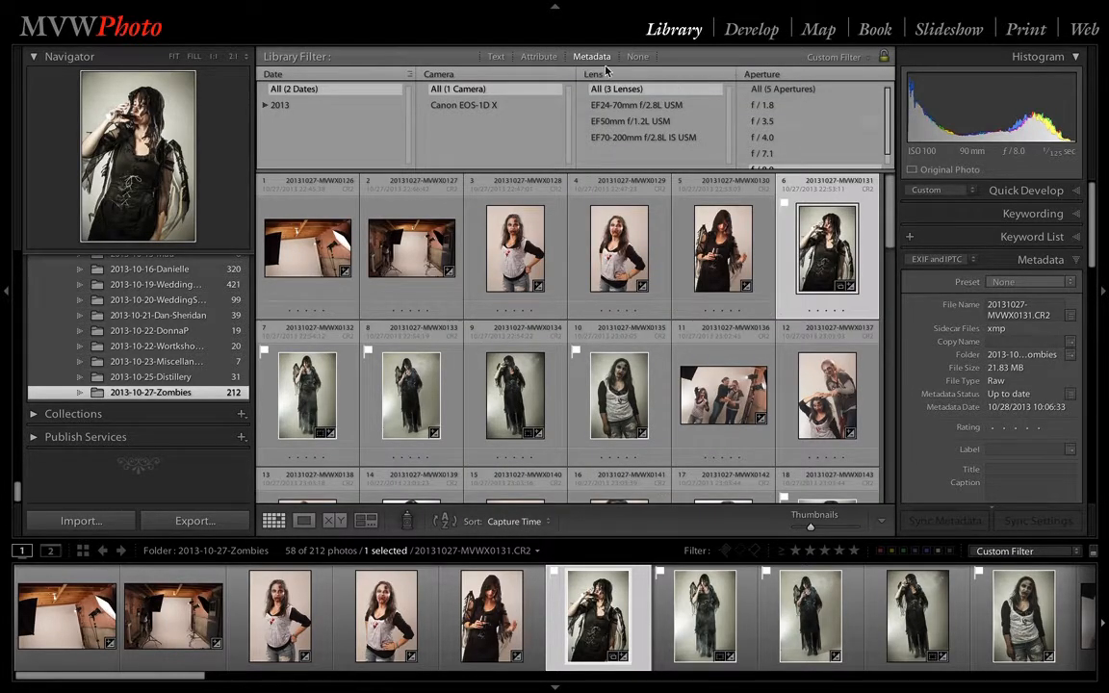
{"action": "left_click", "coordinate": [638, 55]}
{"action": "key", "text": "j"}
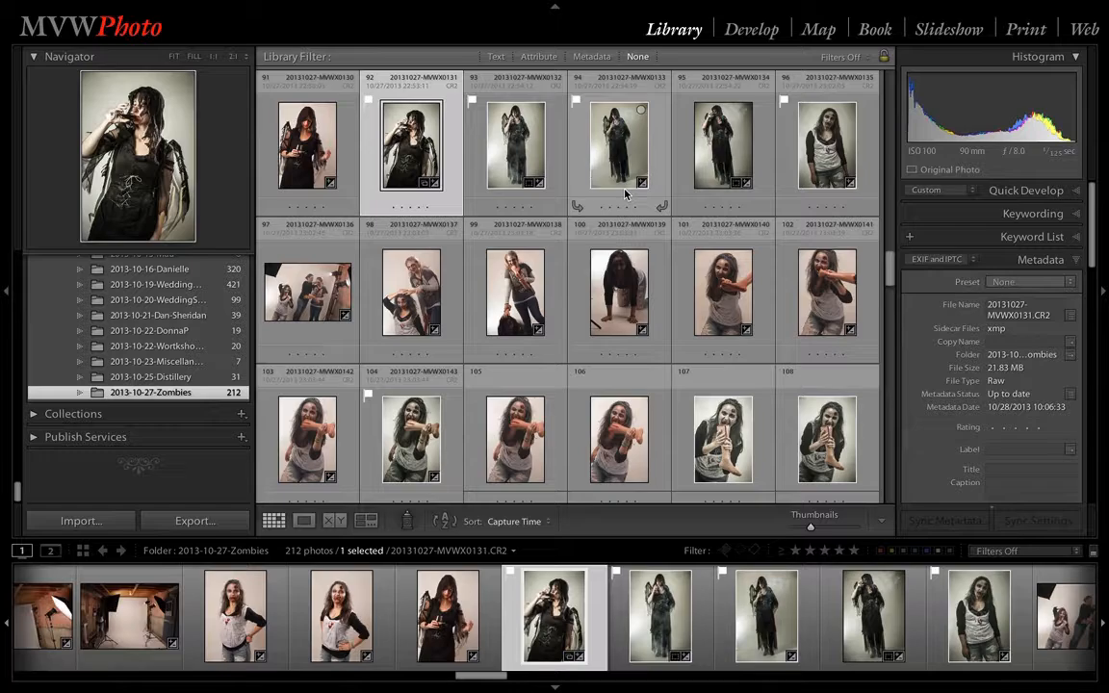
{"action": "left_click", "coordinate": [520, 154]}
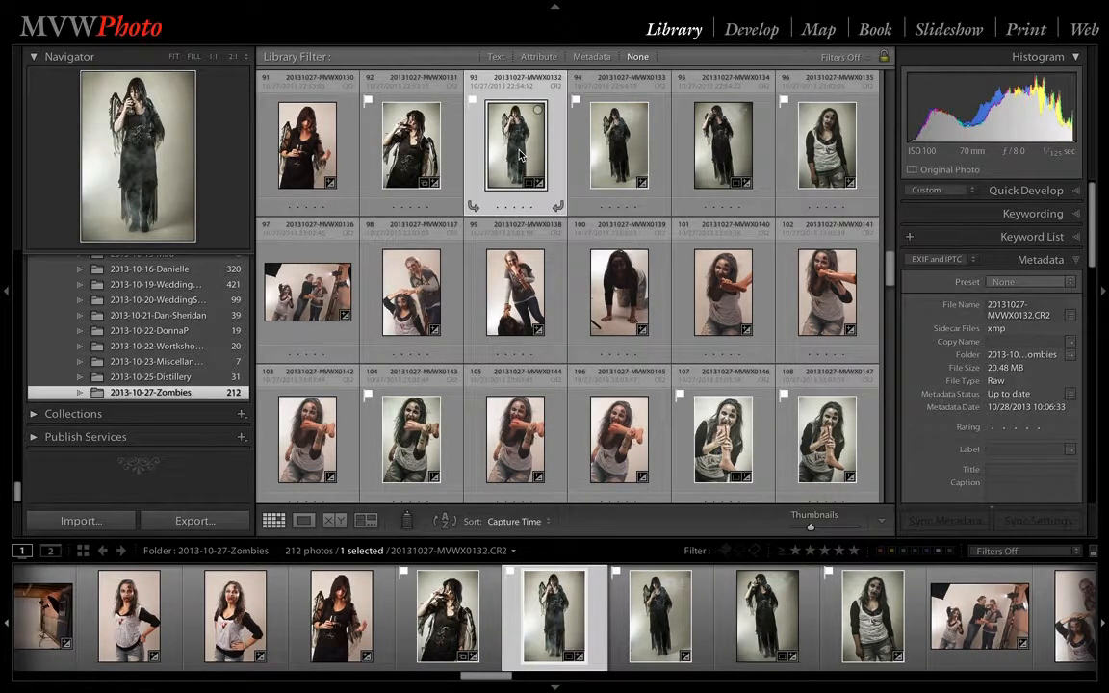
{"action": "key", "text": "d"}
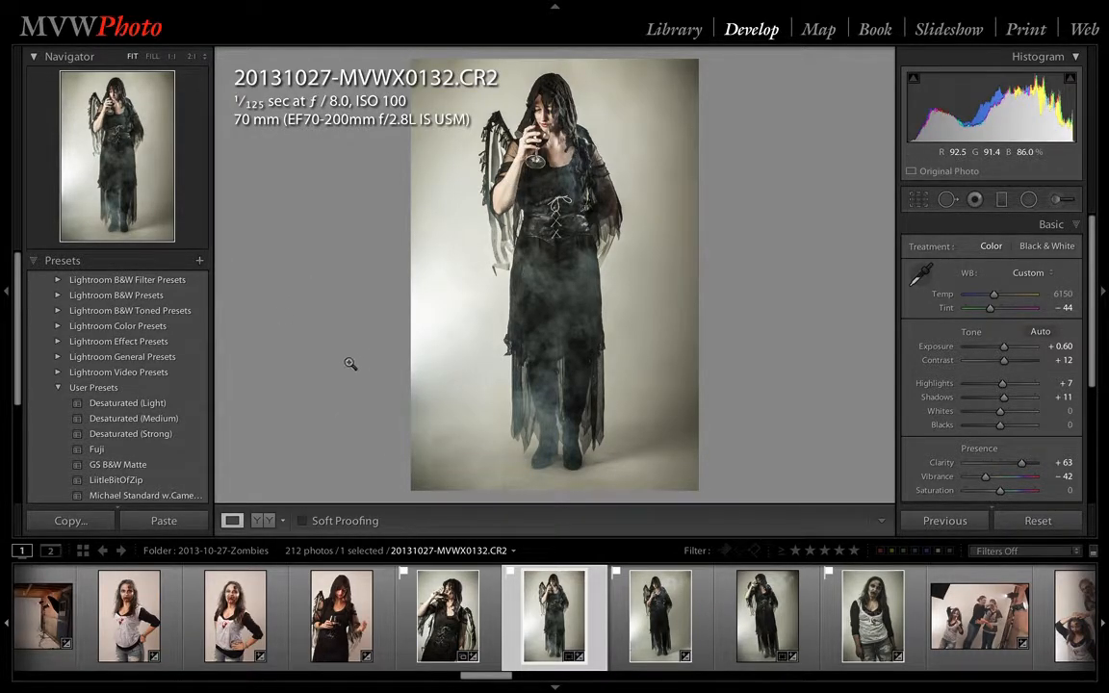
- Try wider left and right side panels in Develop and bring both back to their narrowest width
{"action": "left_click_drag", "start_coordinate": [209, 322], "coordinate": [297, 335]}
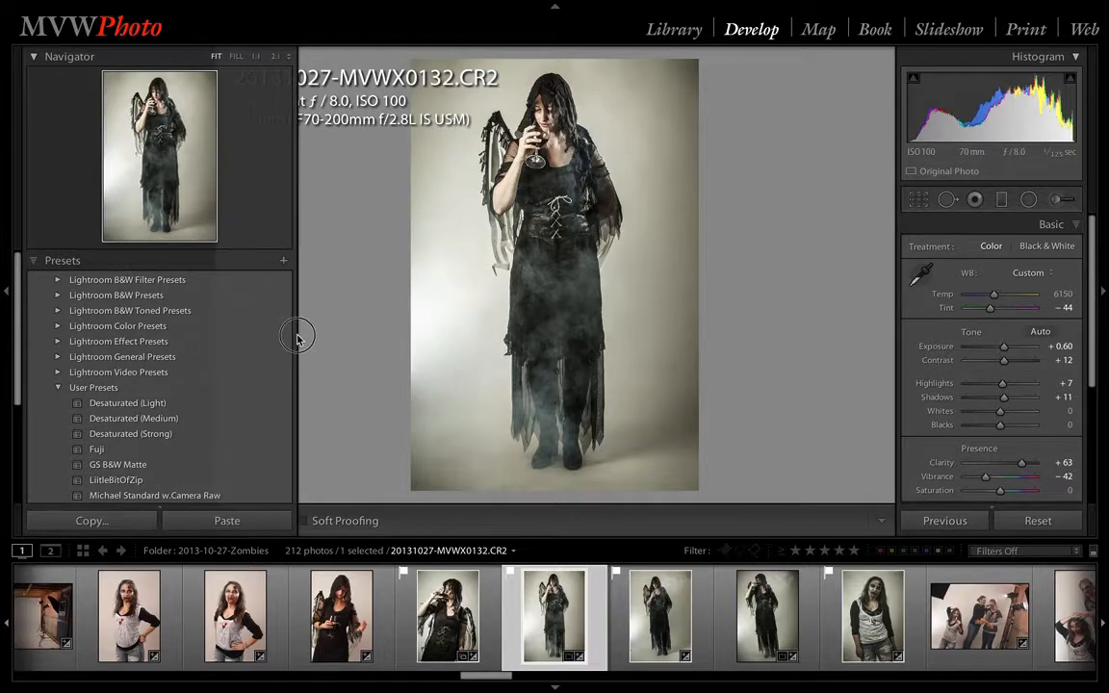
{"action": "scroll", "coordinate": [228, 359], "scroll_direction": "down", "scroll_amount": 3}
{"action": "scroll", "coordinate": [229, 359], "scroll_direction": "up", "scroll_amount": 1}
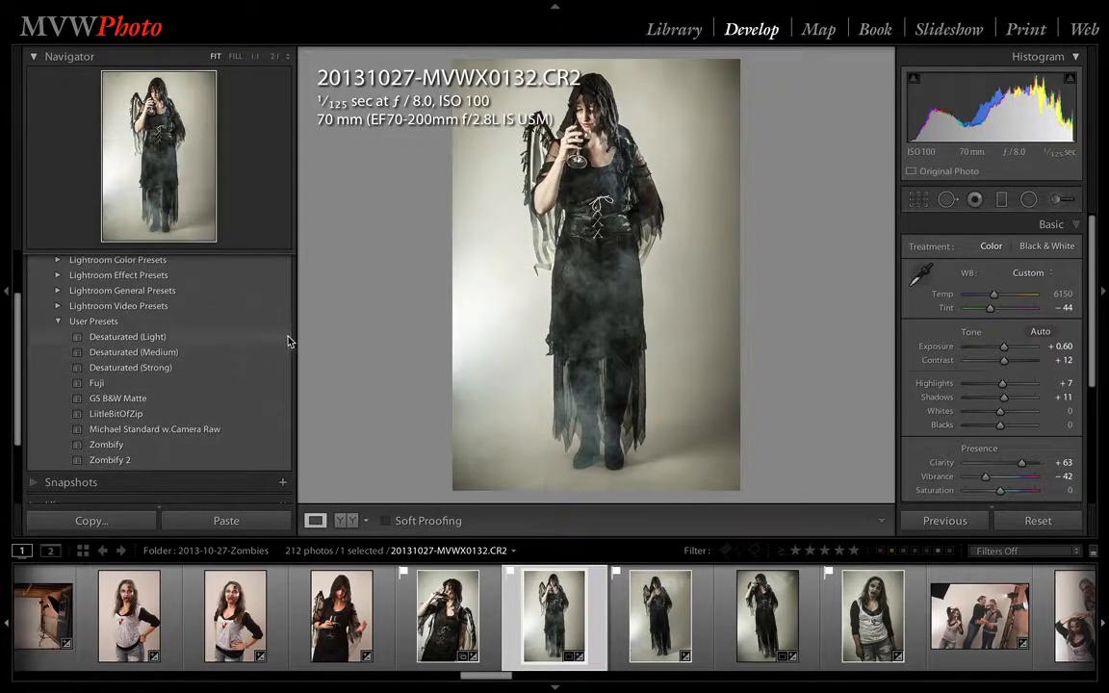
{"action": "left_click_drag", "start_coordinate": [291, 332], "coordinate": [256, 338]}
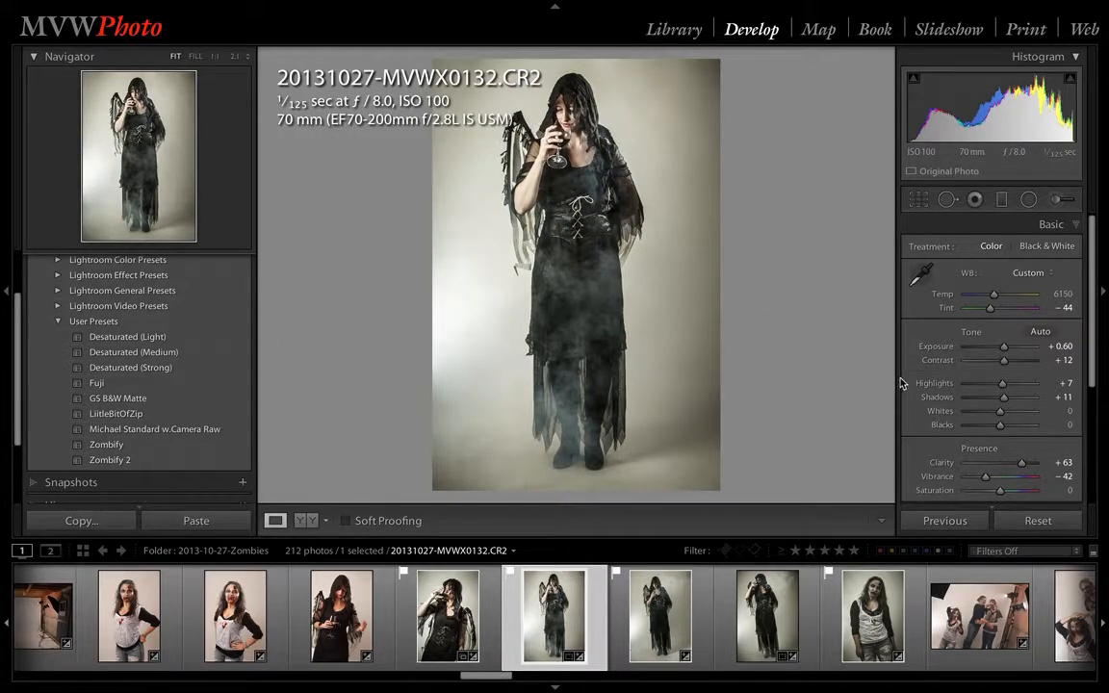
{"action": "left_click_drag", "start_coordinate": [899, 384], "coordinate": [863, 386]}
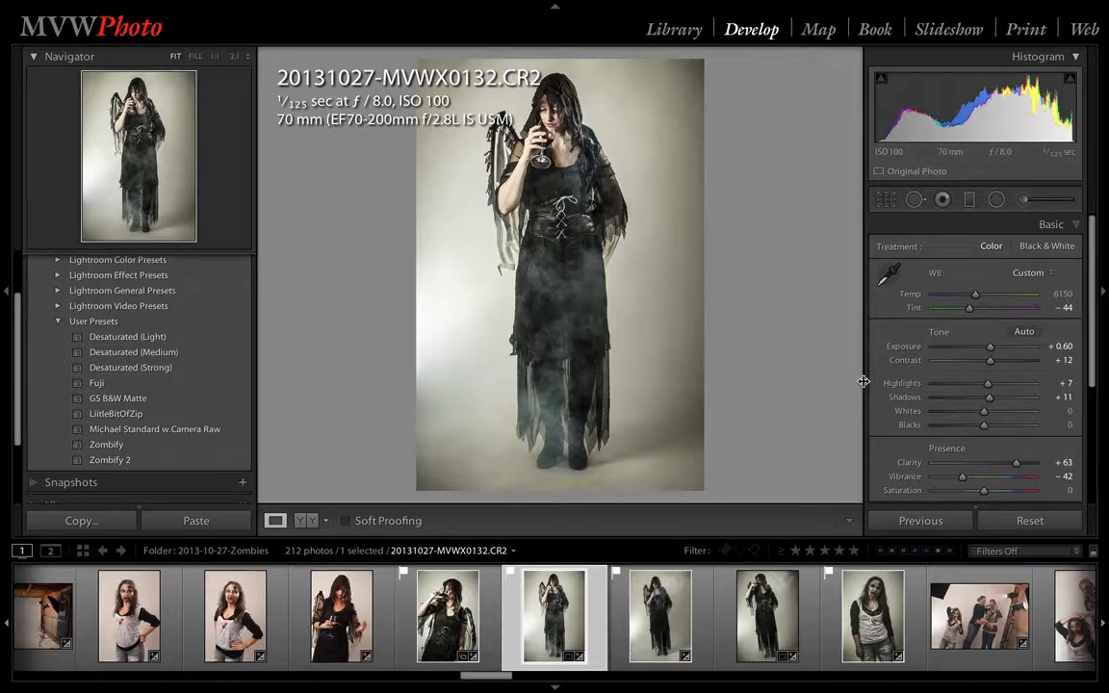
{"action": "left_click_drag", "start_coordinate": [865, 380], "coordinate": [896, 380]}
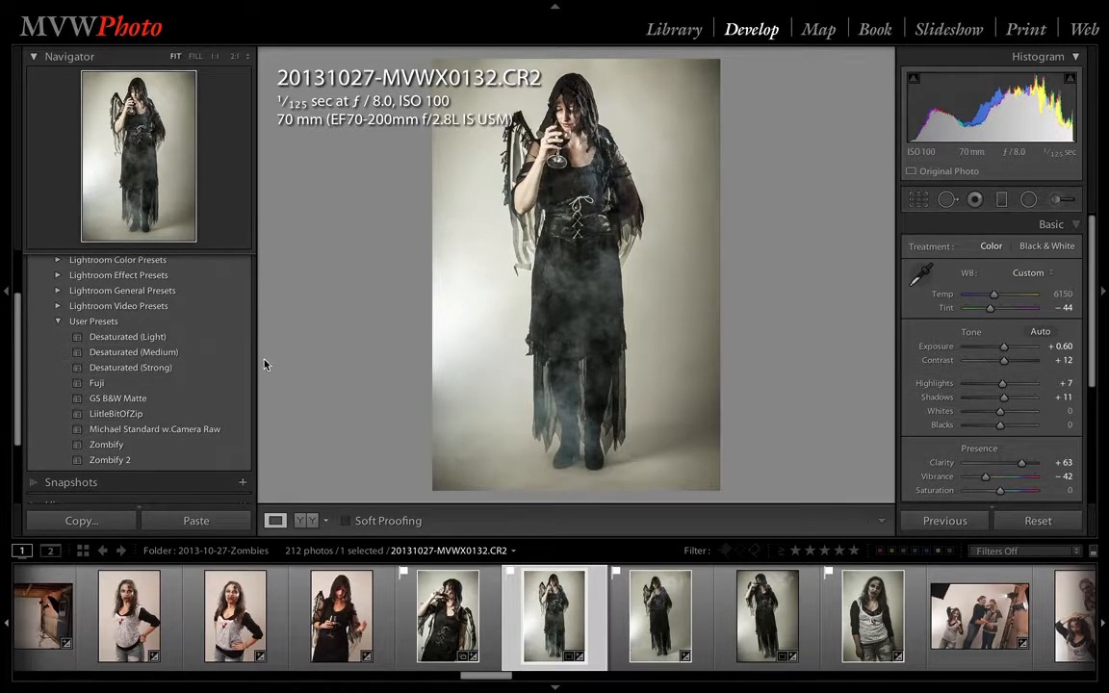
{"action": "left_click_drag", "start_coordinate": [258, 363], "coordinate": [197, 364]}
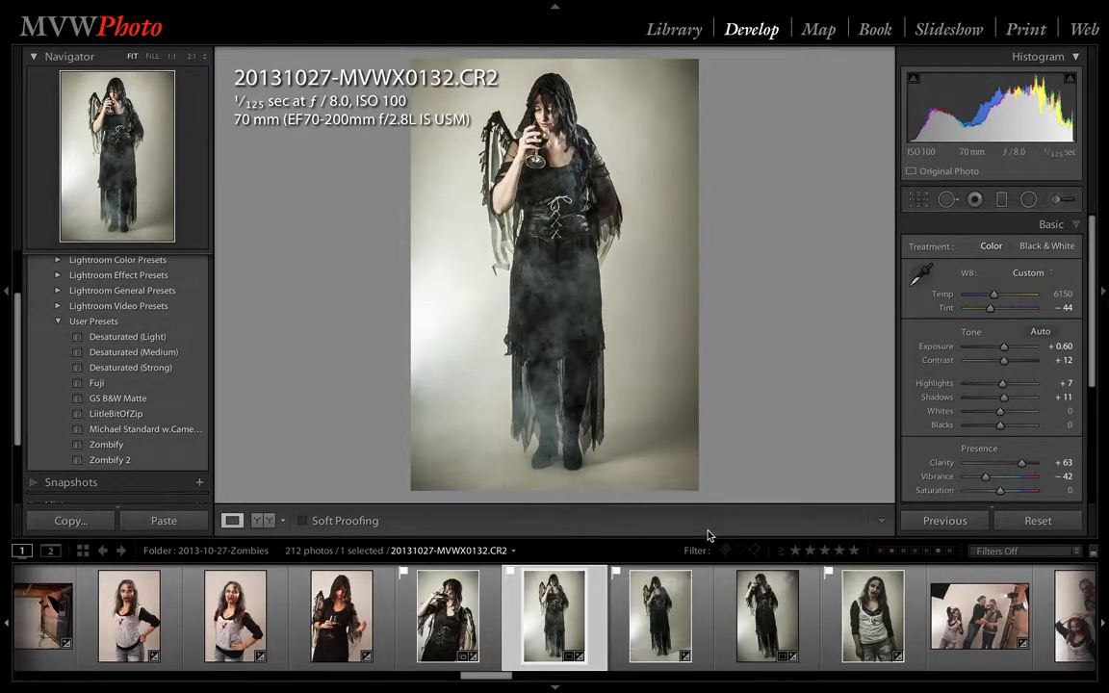
- Enlarge the filmstrip to browse bigger thumbnails, and shrink it to its smallest height
{"action": "left_click_drag", "start_coordinate": [706, 534], "coordinate": [701, 489]}
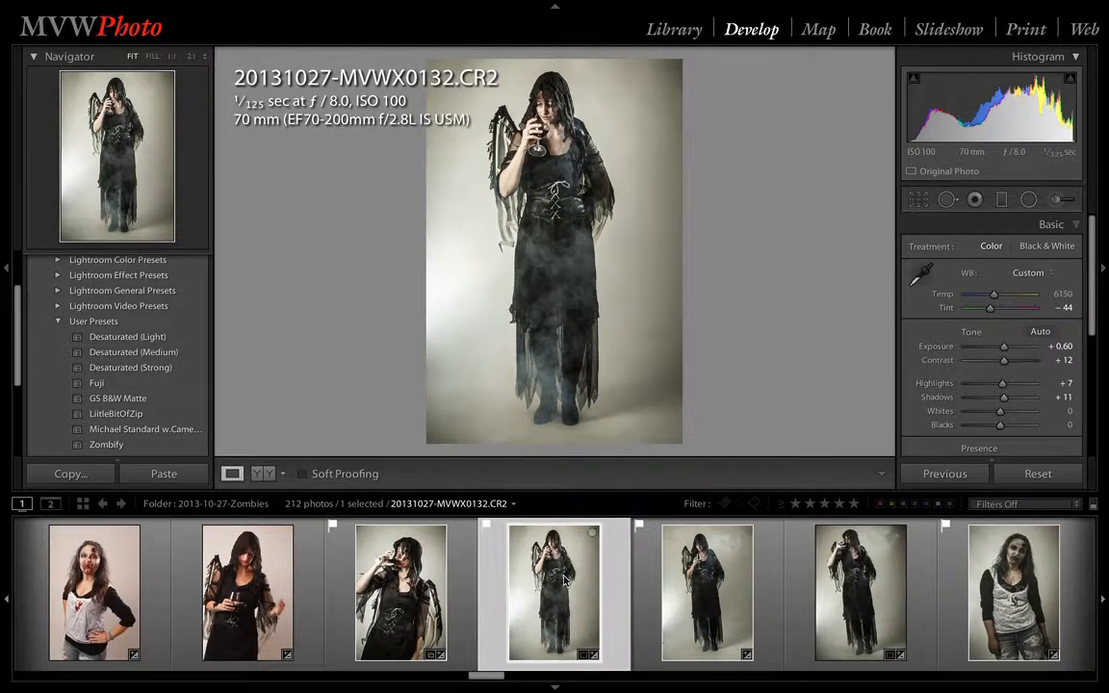
{"action": "scroll", "coordinate": [566, 580], "scroll_direction": "right", "scroll_amount": 5}
{"action": "scroll", "coordinate": [565, 581], "scroll_direction": "right", "scroll_amount": 4}
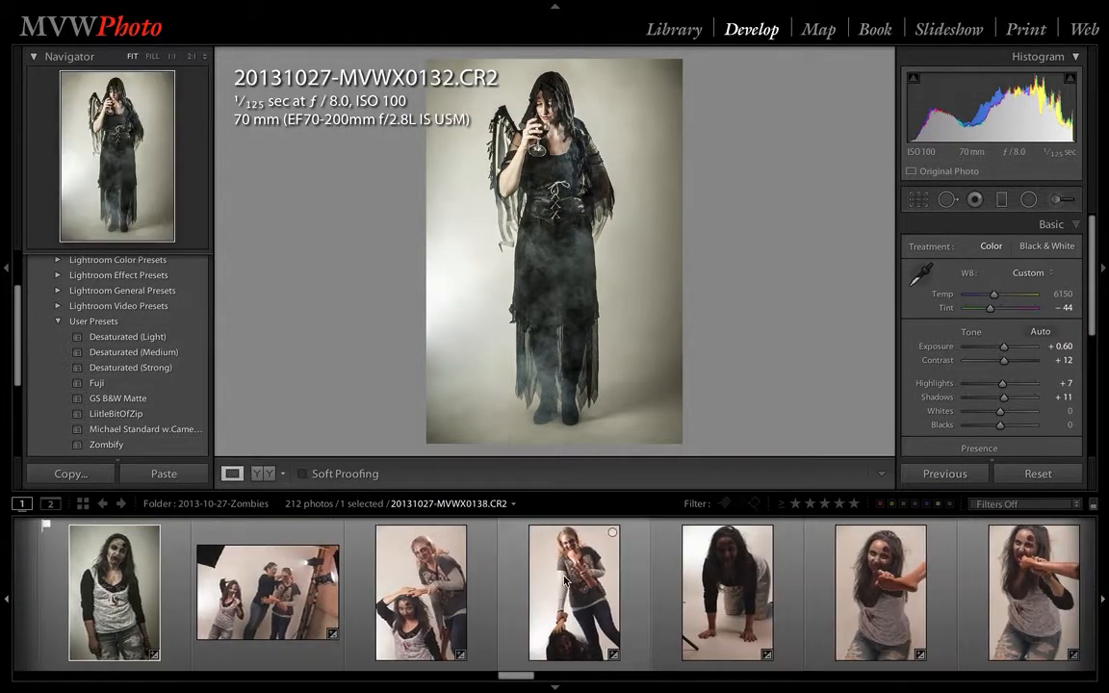
{"action": "left_click_drag", "start_coordinate": [588, 489], "coordinate": [595, 589]}
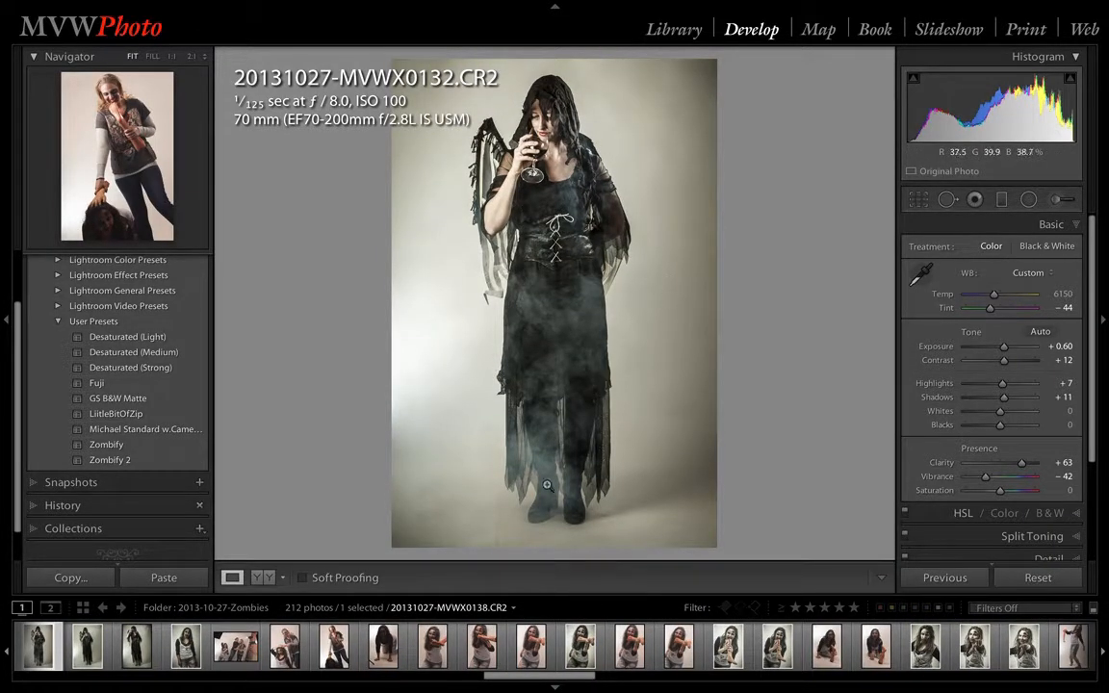
- Browse the zombie photos in the Library grid
{"action": "key", "text": "g"}
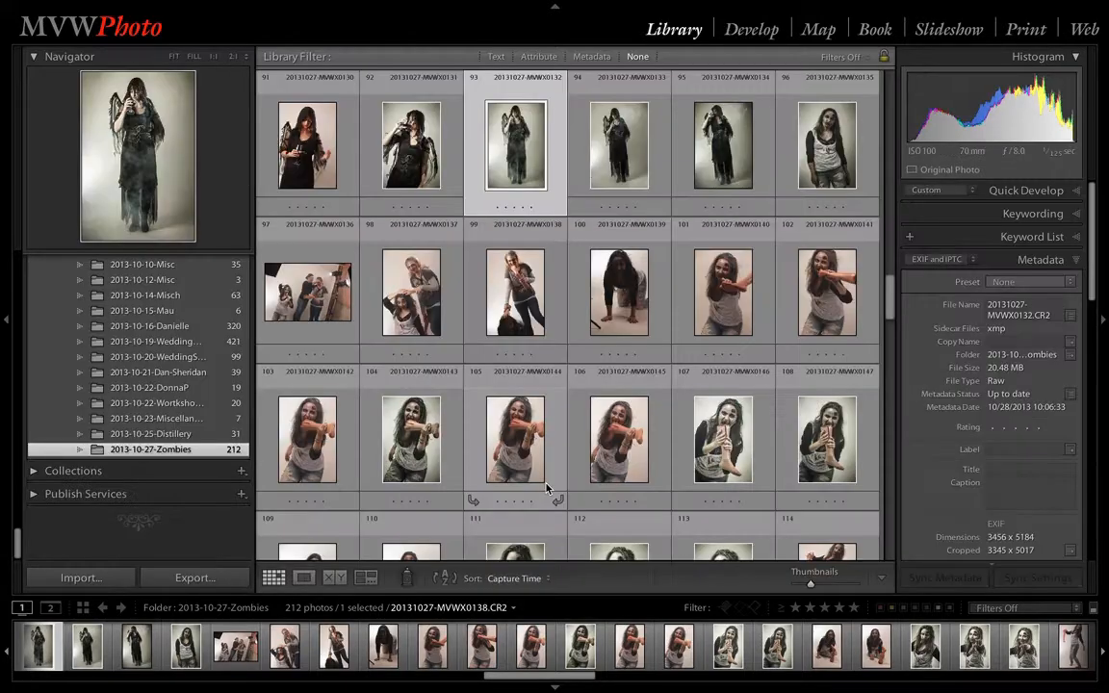
{"action": "scroll", "coordinate": [551, 486], "scroll_direction": "down", "scroll_amount": 2}
{"action": "scroll", "coordinate": [623, 445], "scroll_direction": "down", "scroll_amount": 3}
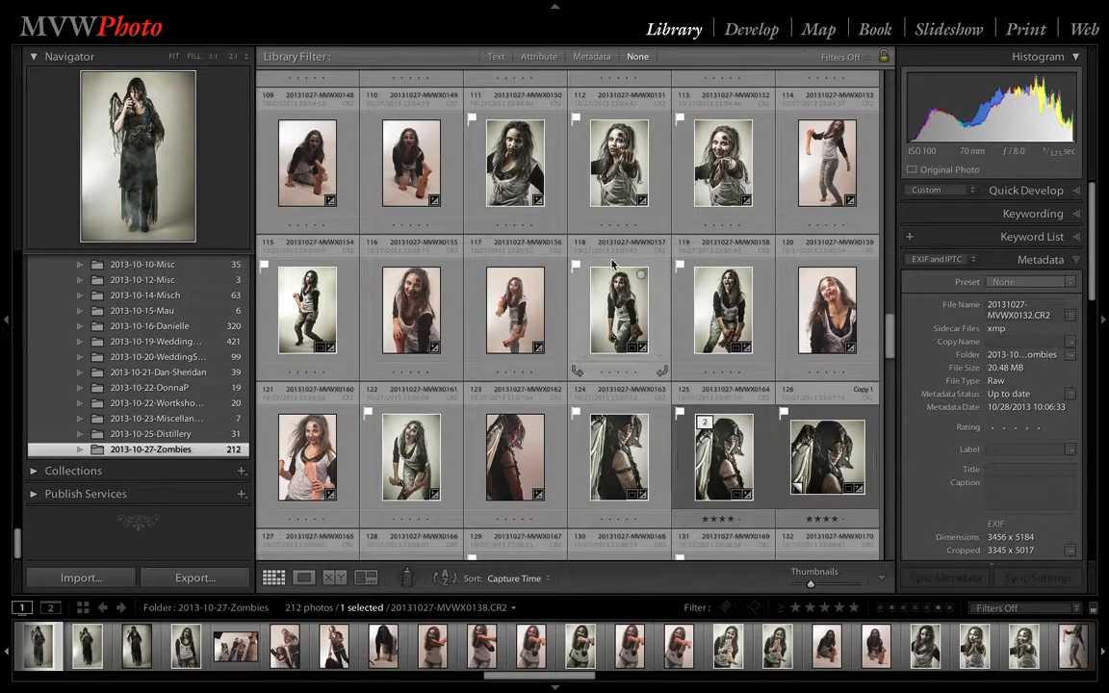
{"action": "right_click", "coordinate": [1046, 237]}
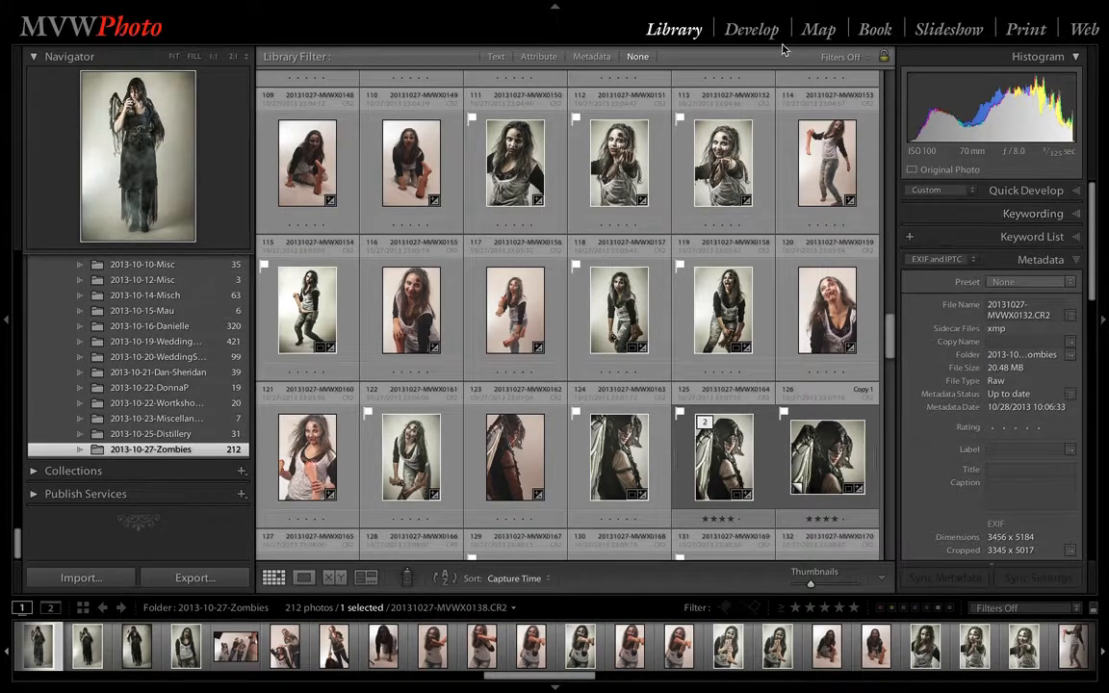
- Widen the Develop module's left side panel slightly and compare it with the Library module's layout, ending in Develop
{"action": "left_click", "coordinate": [751, 30]}
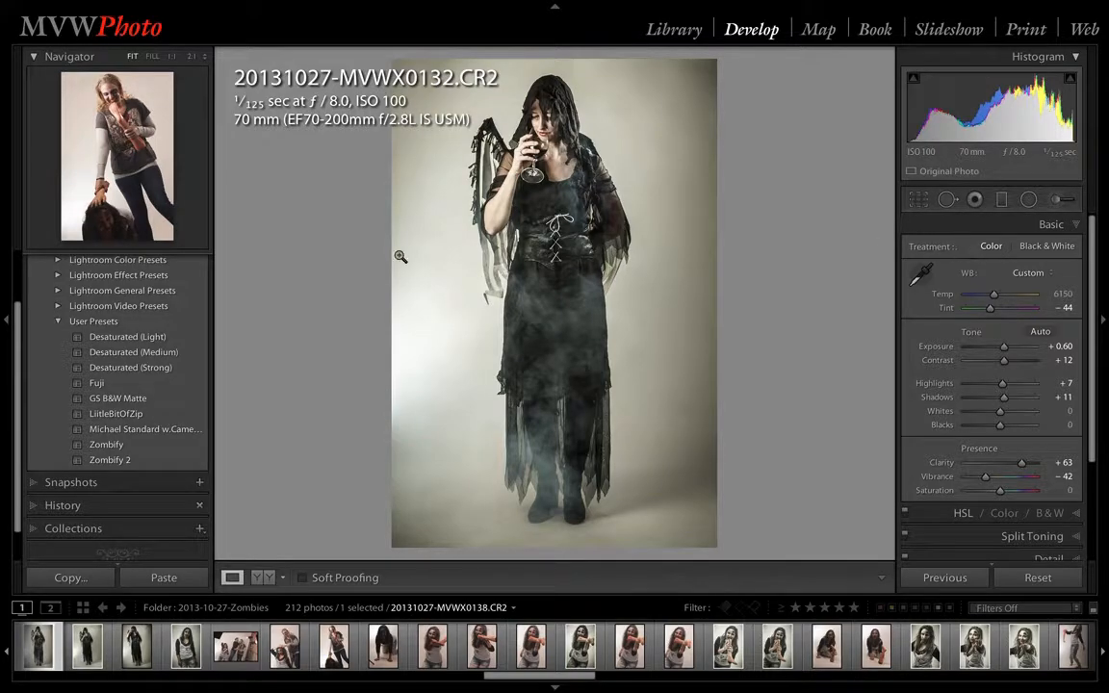
{"action": "left_click_drag", "start_coordinate": [212, 271], "coordinate": [222, 268]}
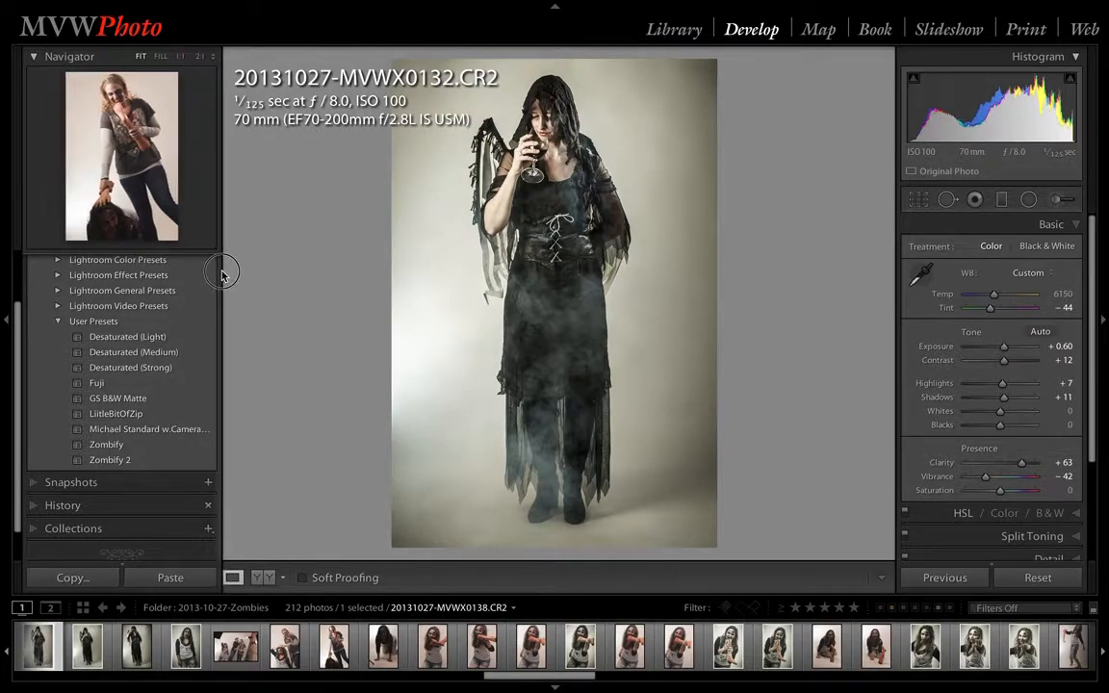
{"action": "left_click", "coordinate": [664, 31]}
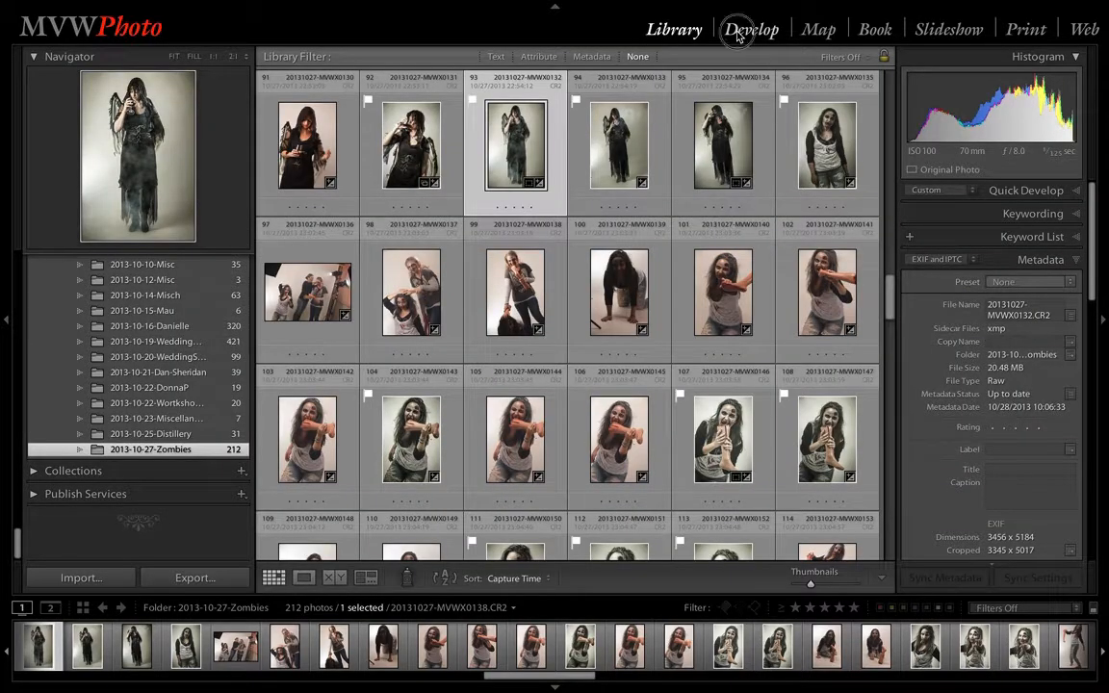
{"action": "left_click", "coordinate": [739, 37]}
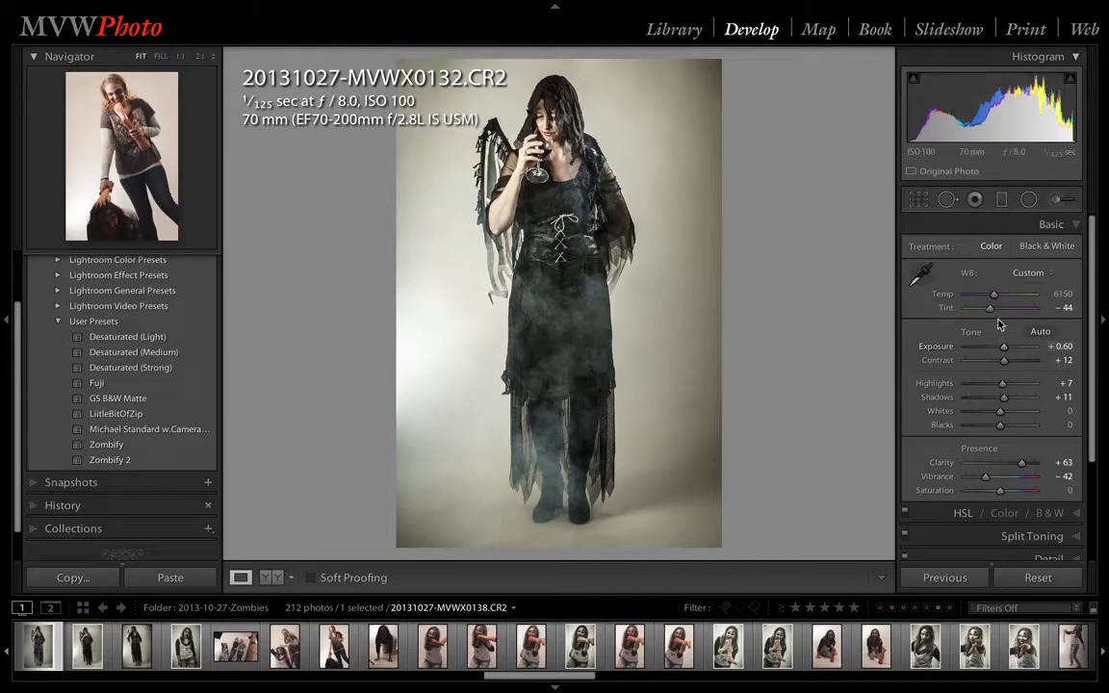
- Collapse the Basic and Presets panels in the Develop module
{"action": "left_click", "coordinate": [1072, 224]}
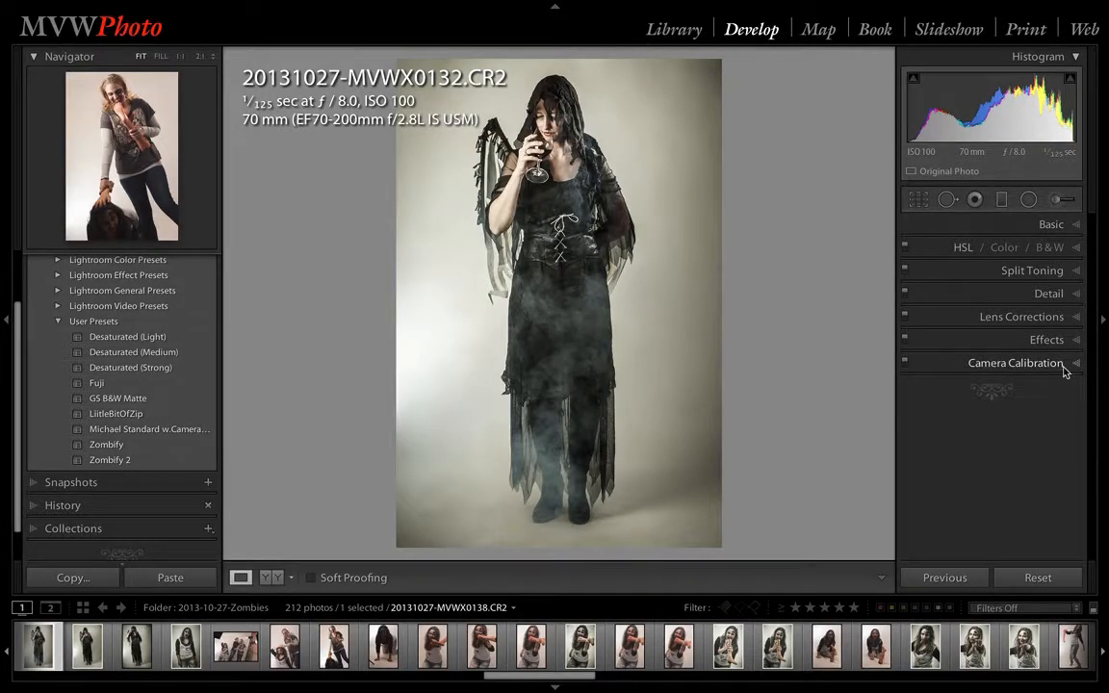
{"action": "scroll", "coordinate": [86, 424], "scroll_direction": "up", "scroll_amount": 3}
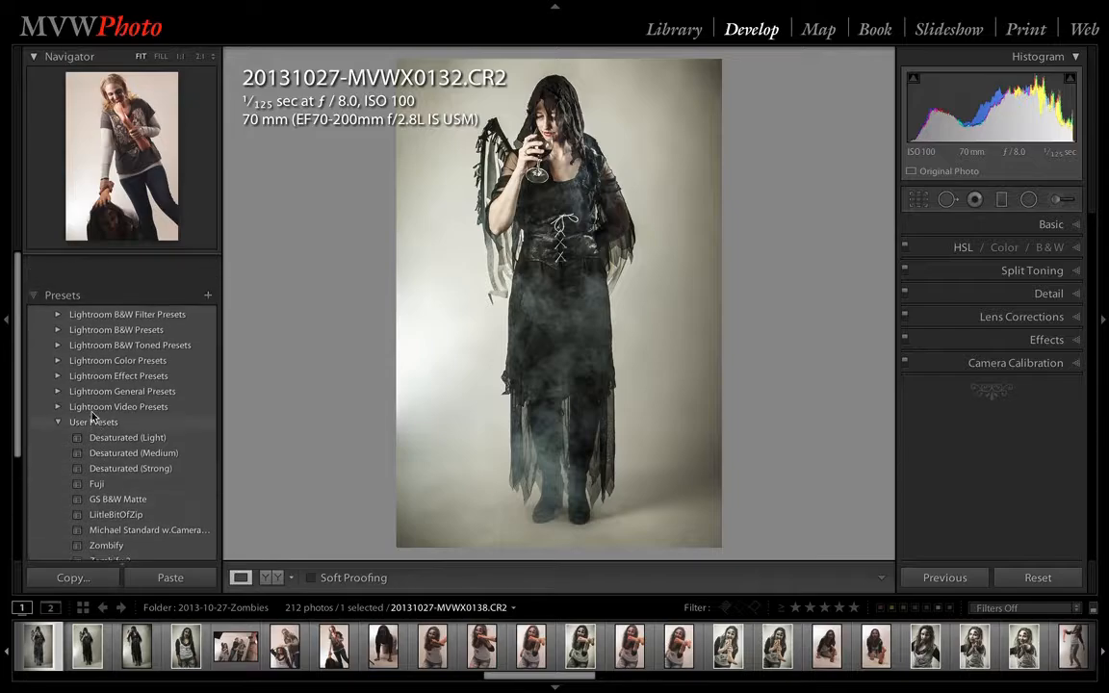
{"action": "scroll", "coordinate": [92, 416], "scroll_direction": "up", "scroll_amount": 2}
{"action": "left_click", "coordinate": [32, 256]}
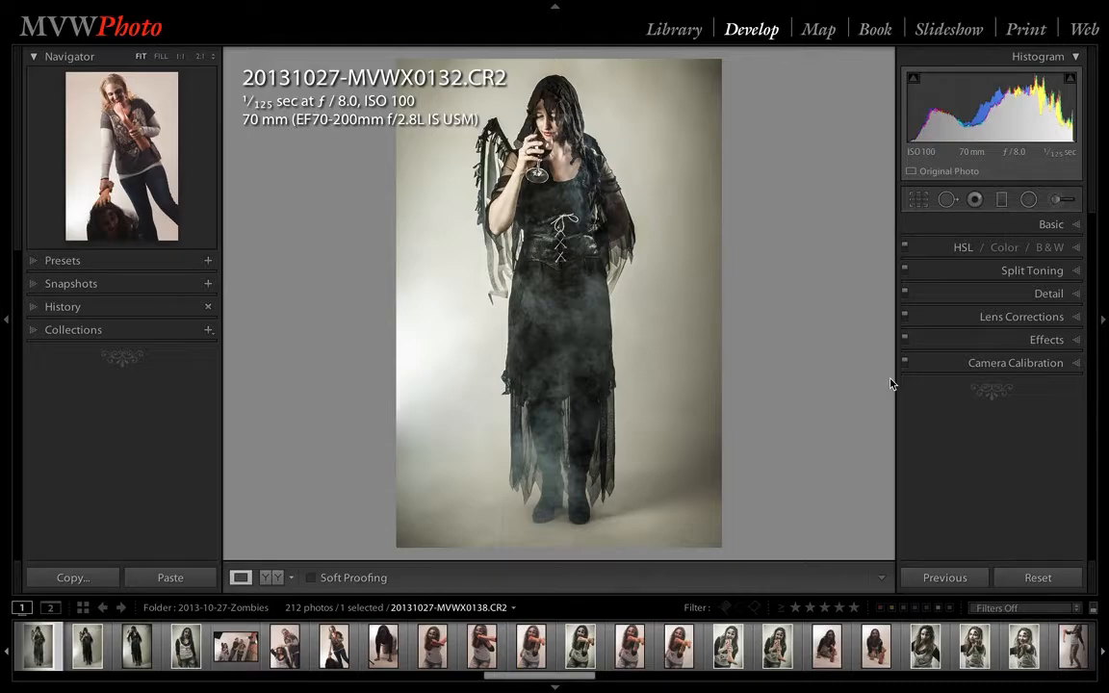
- Turn off Solo Mode for the Develop adjustment panels and expand Effects, Lens Corrections, Detail and Split Toning together
{"action": "right_click", "coordinate": [1046, 296]}
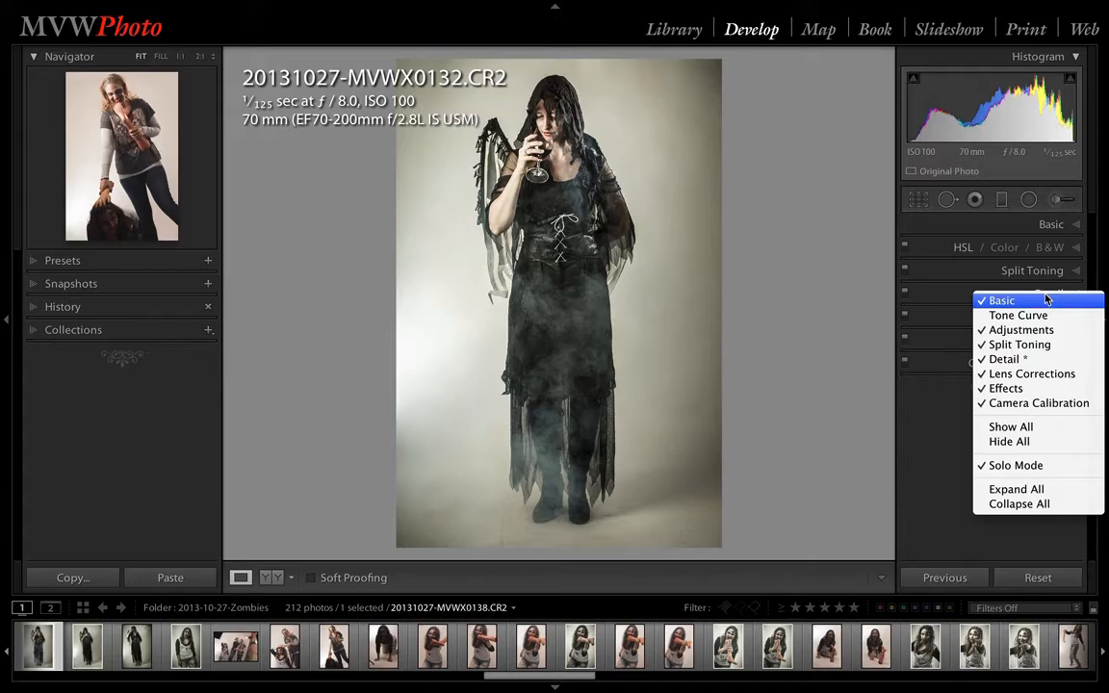
{"action": "left_click", "coordinate": [1051, 467]}
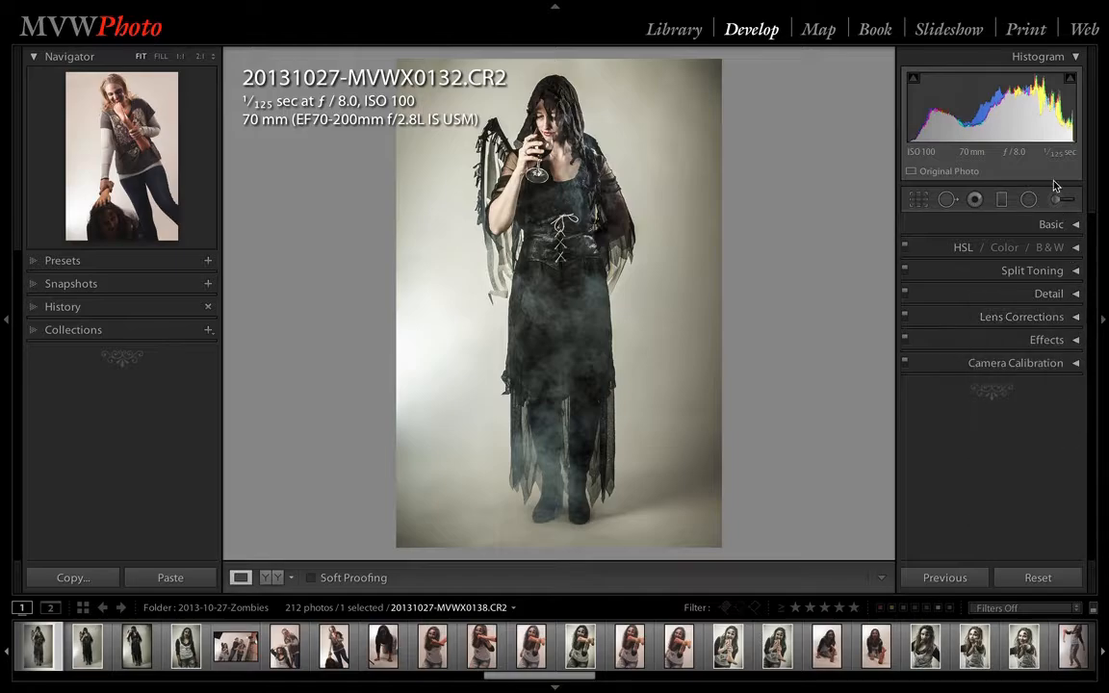
{"action": "left_click", "coordinate": [1072, 342]}
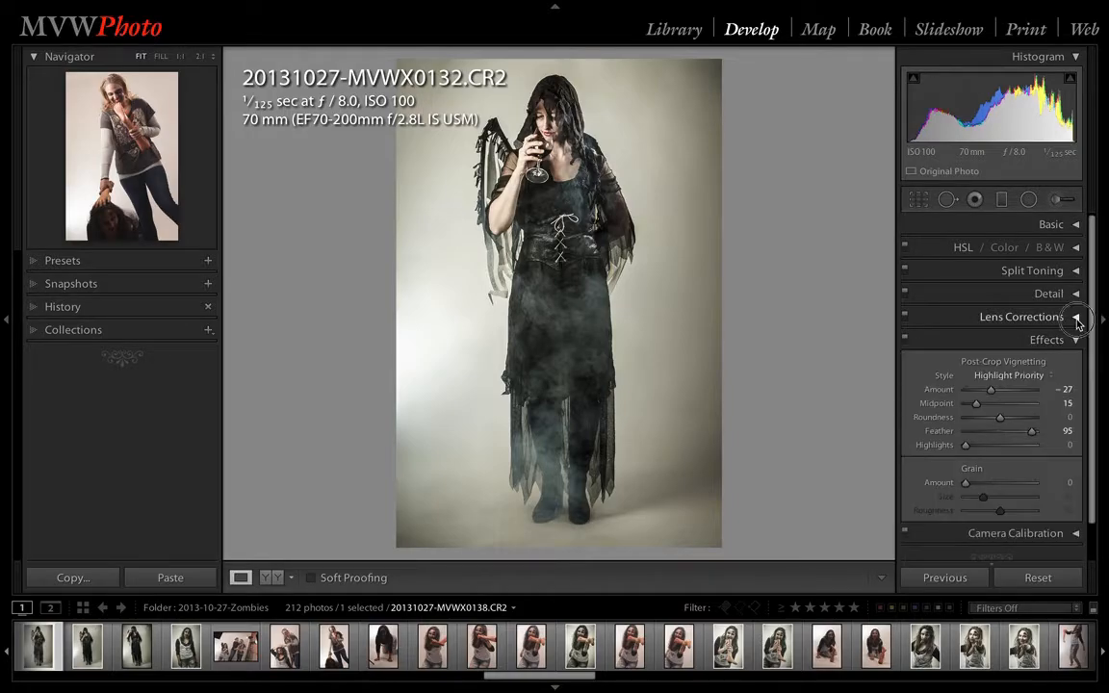
{"action": "left_click", "coordinate": [1072, 317]}
{"action": "left_click", "coordinate": [1076, 291]}
{"action": "left_click", "coordinate": [1076, 223]}
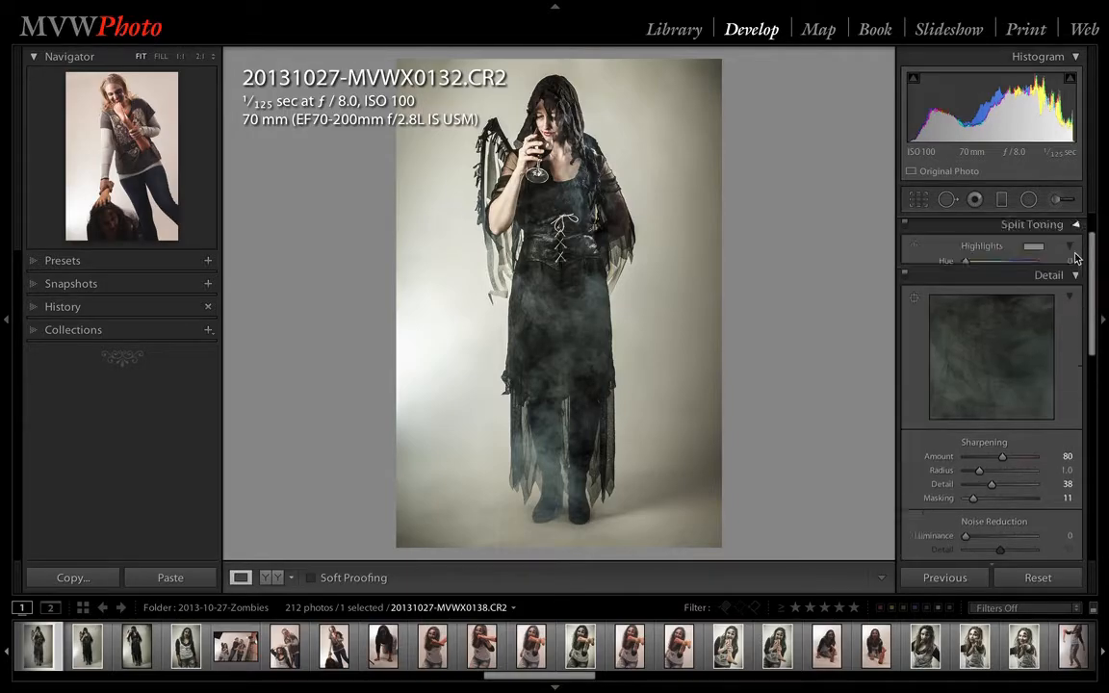
{"action": "scroll", "coordinate": [1052, 327], "scroll_direction": "down", "scroll_amount": 10}
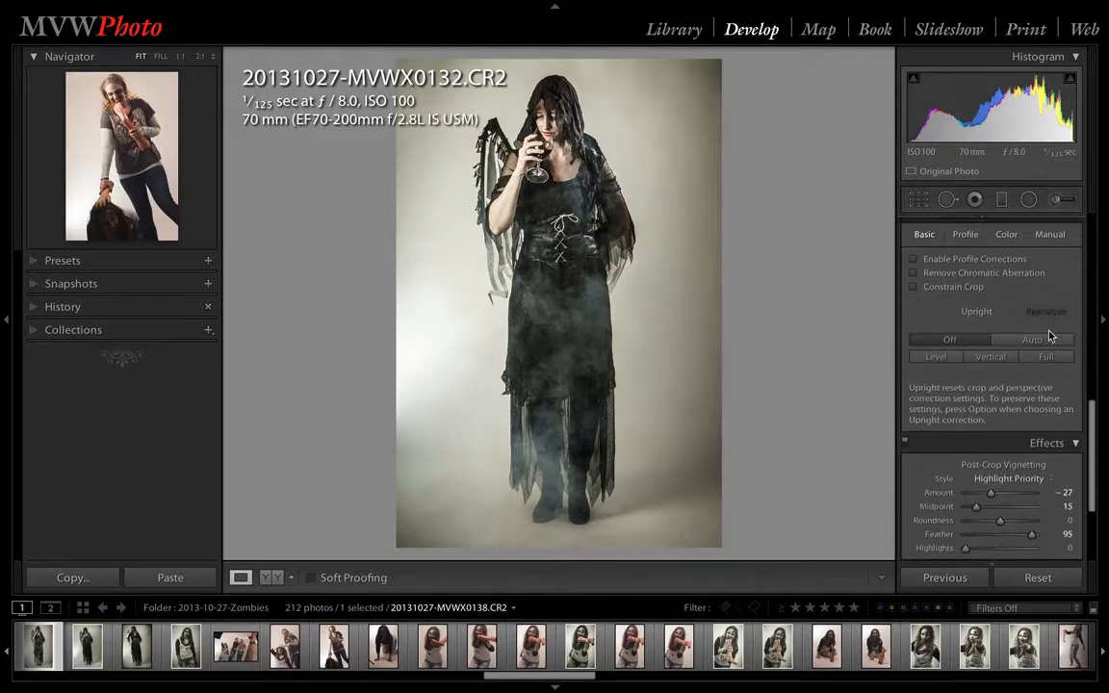
{"action": "scroll", "coordinate": [1049, 337], "scroll_direction": "up", "scroll_amount": 10}
{"action": "scroll", "coordinate": [1049, 337], "scroll_direction": "down", "scroll_amount": 2}
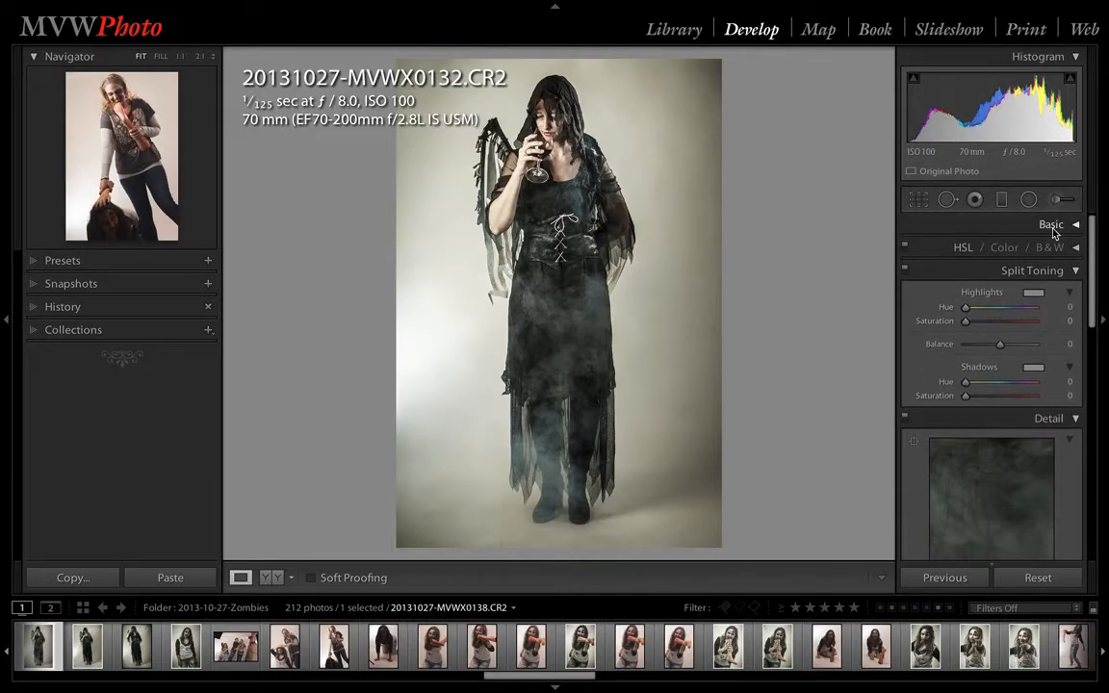
- Turn on Solo Mode for the Develop adjustment panels and expand Basic, Detail and Split Toning one after another
{"action": "right_click", "coordinate": [1053, 229]}
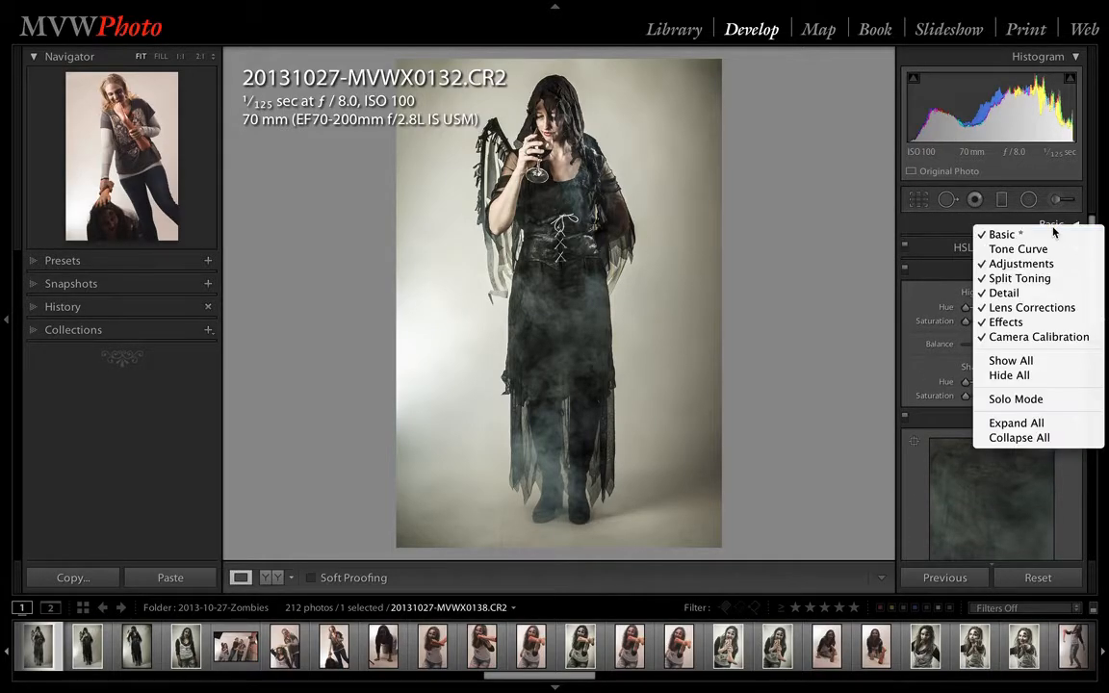
{"action": "left_click", "coordinate": [1035, 400]}
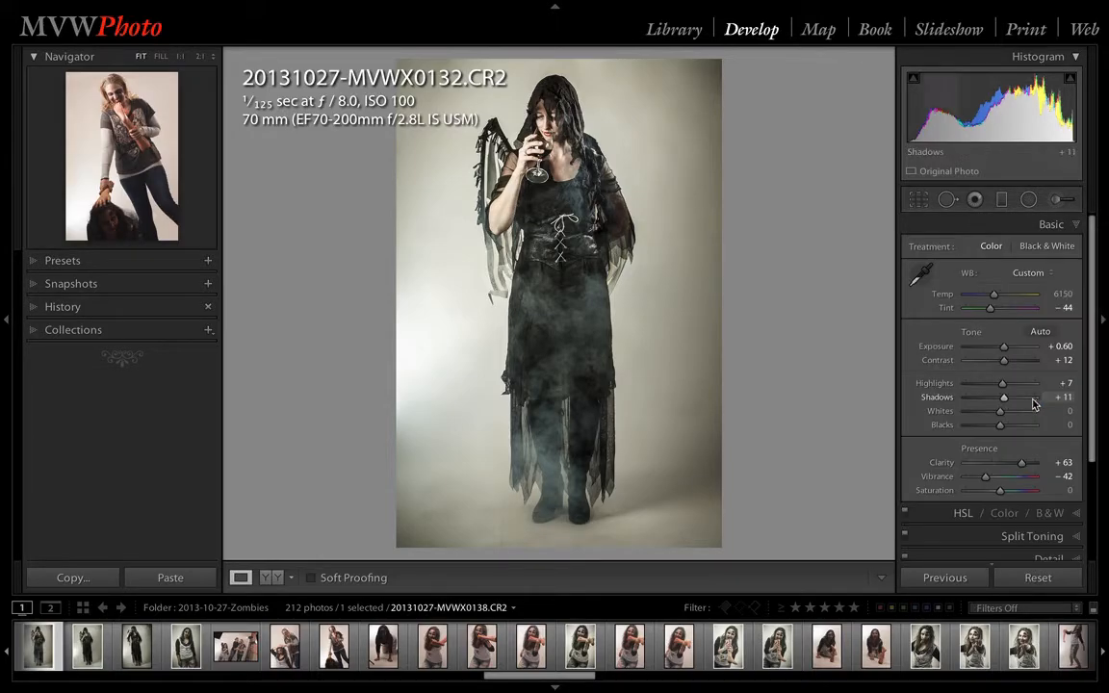
{"action": "scroll", "coordinate": [1011, 420], "scroll_direction": "down", "scroll_amount": 2}
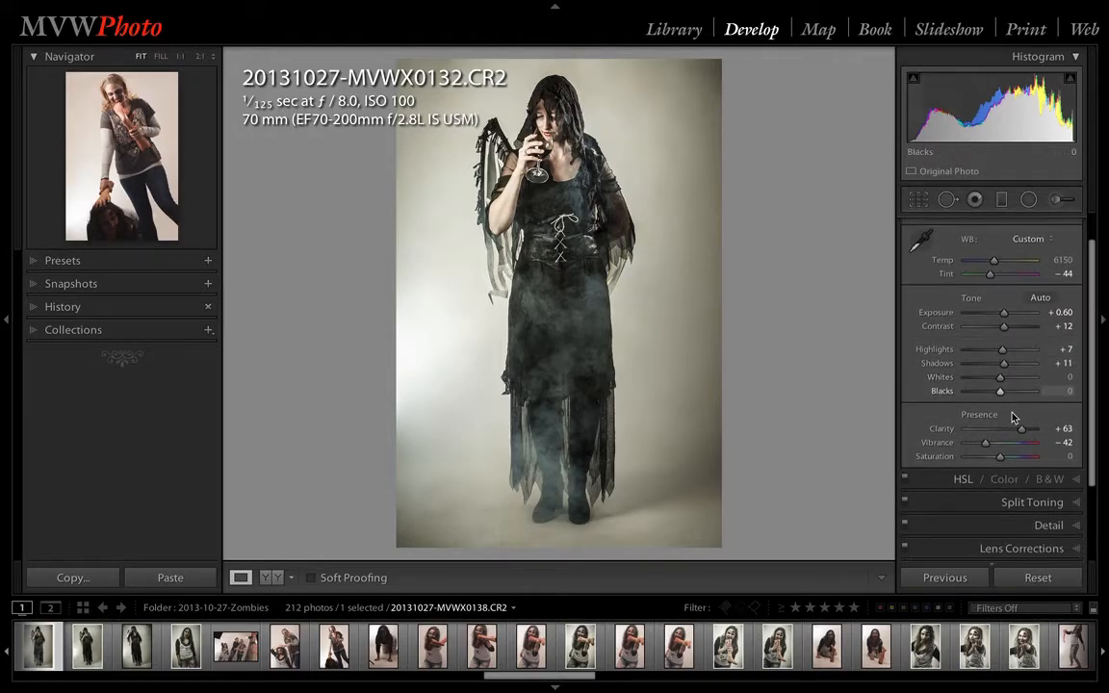
{"action": "left_click", "coordinate": [1068, 517]}
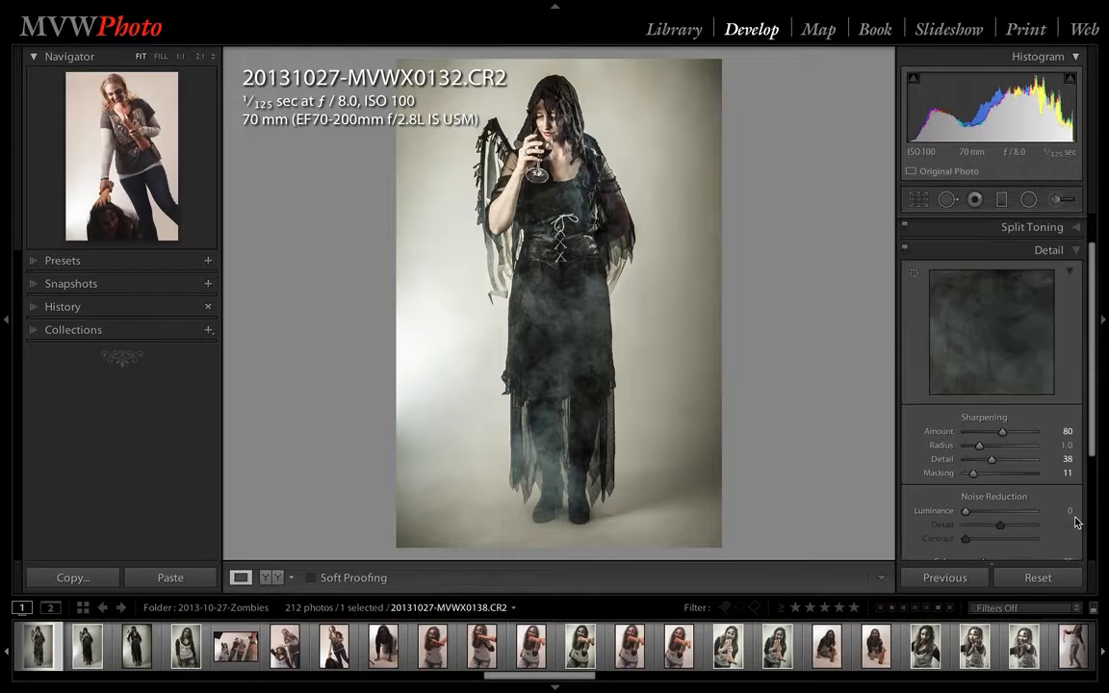
{"action": "scroll", "coordinate": [1015, 312], "scroll_direction": "up", "scroll_amount": 2}
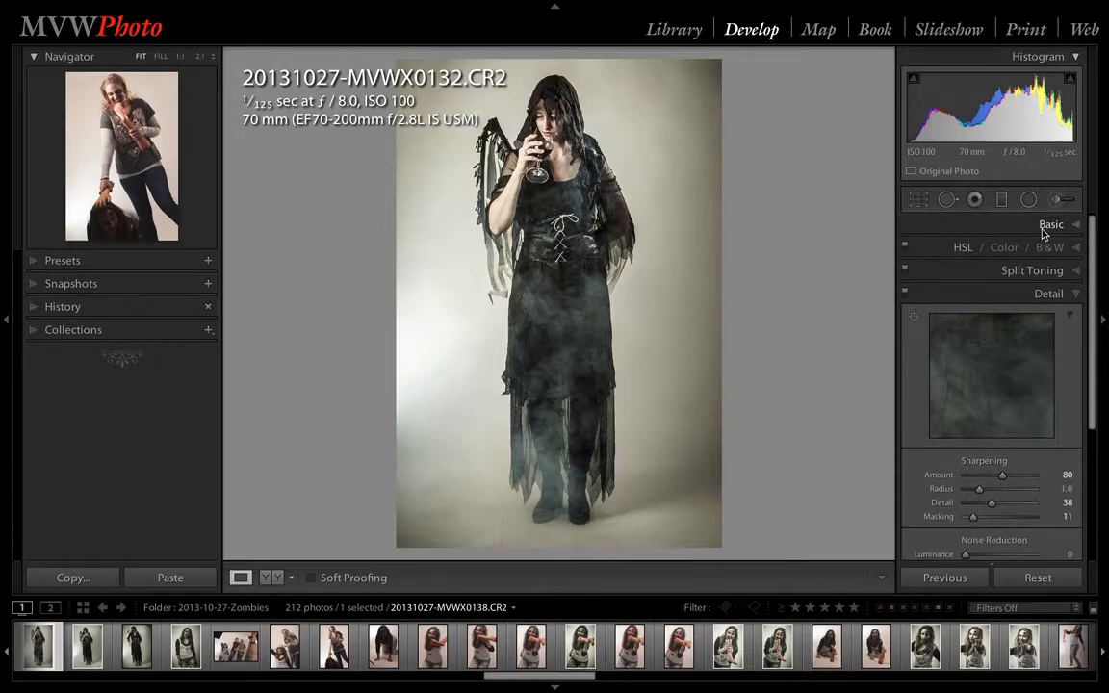
{"action": "left_click", "coordinate": [1076, 272]}
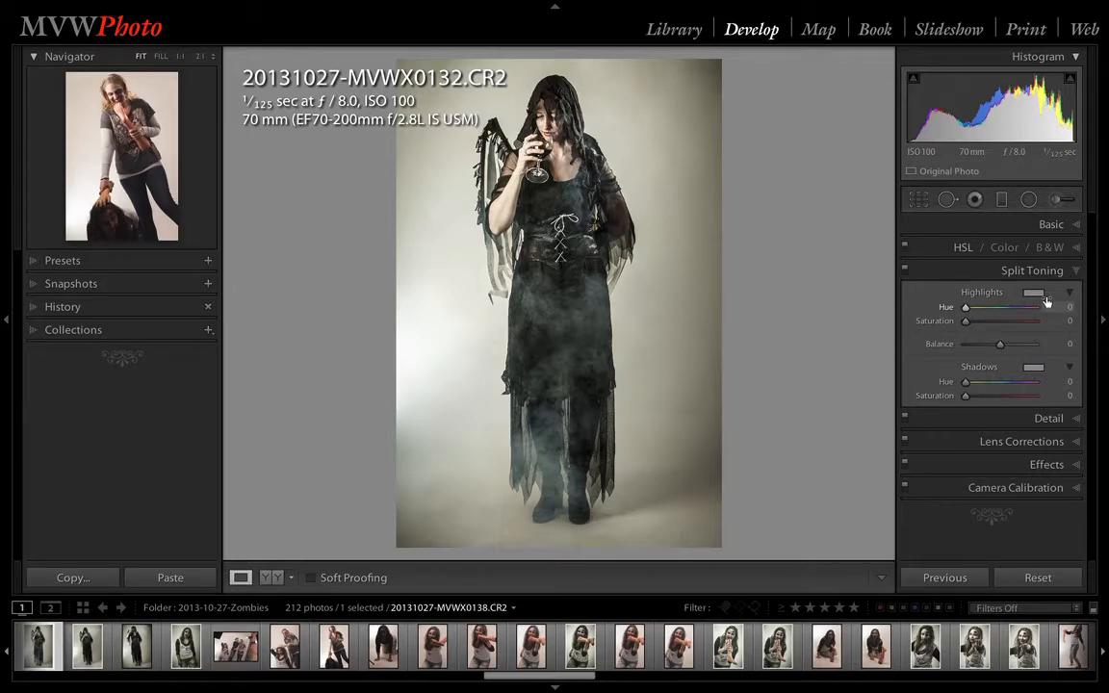
- Check the Solo Mode option among the Develop panel options, and expand the Basic panel to view its sliders
{"action": "right_click", "coordinate": [1058, 228]}
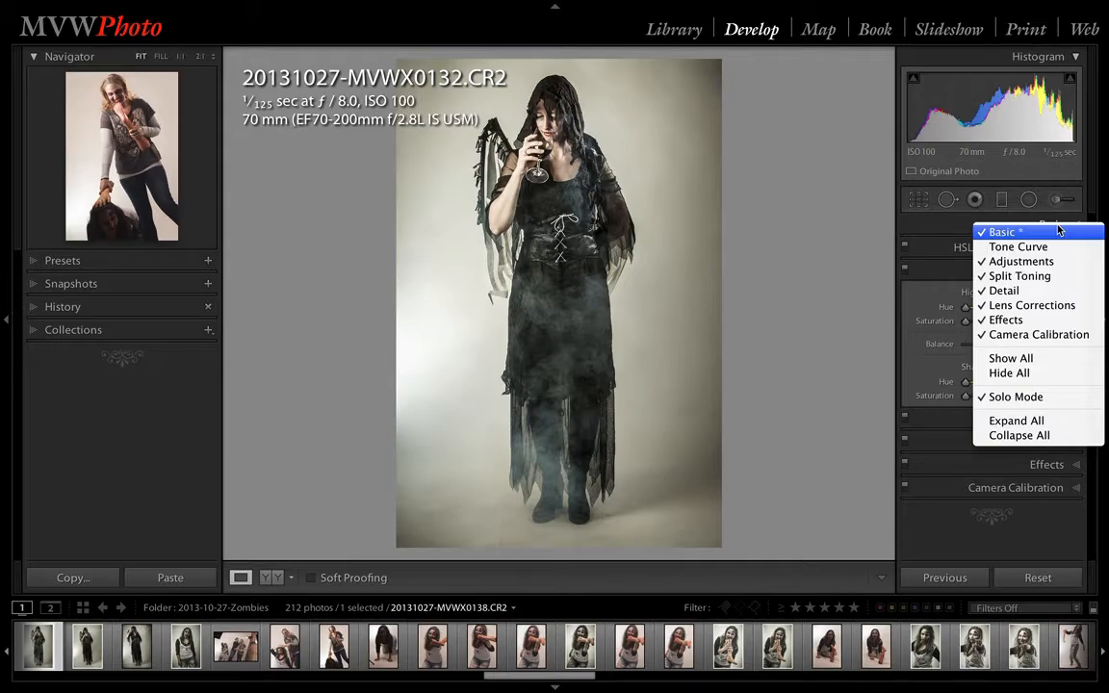
{"action": "left_click", "coordinate": [122, 462]}
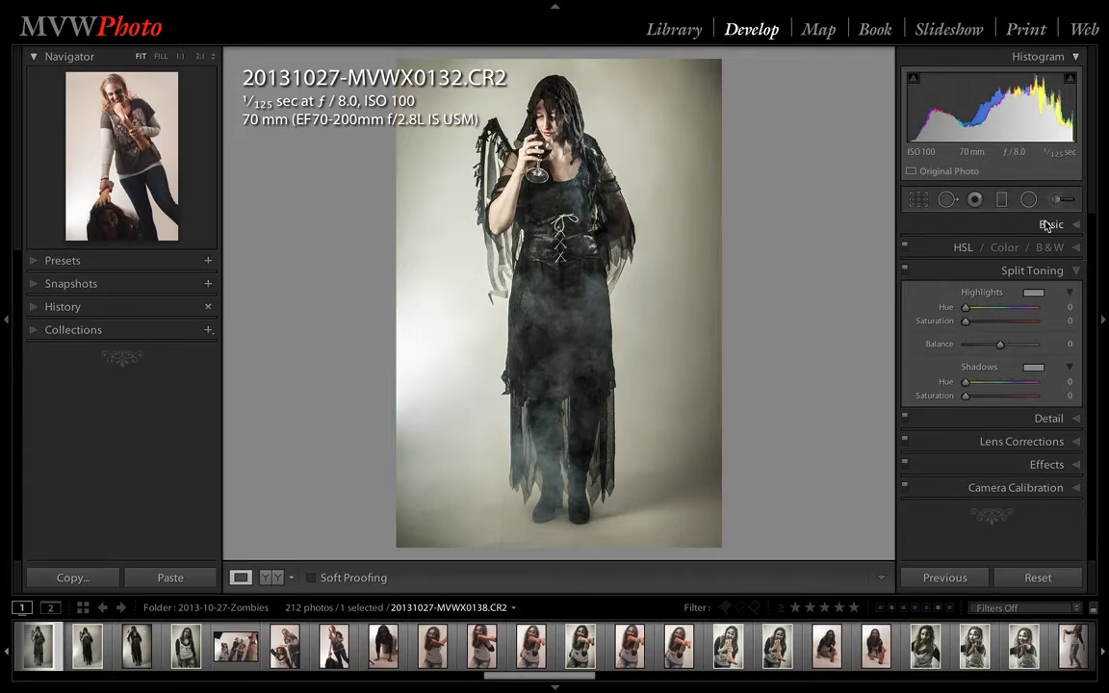
{"action": "left_click", "coordinate": [1075, 226]}
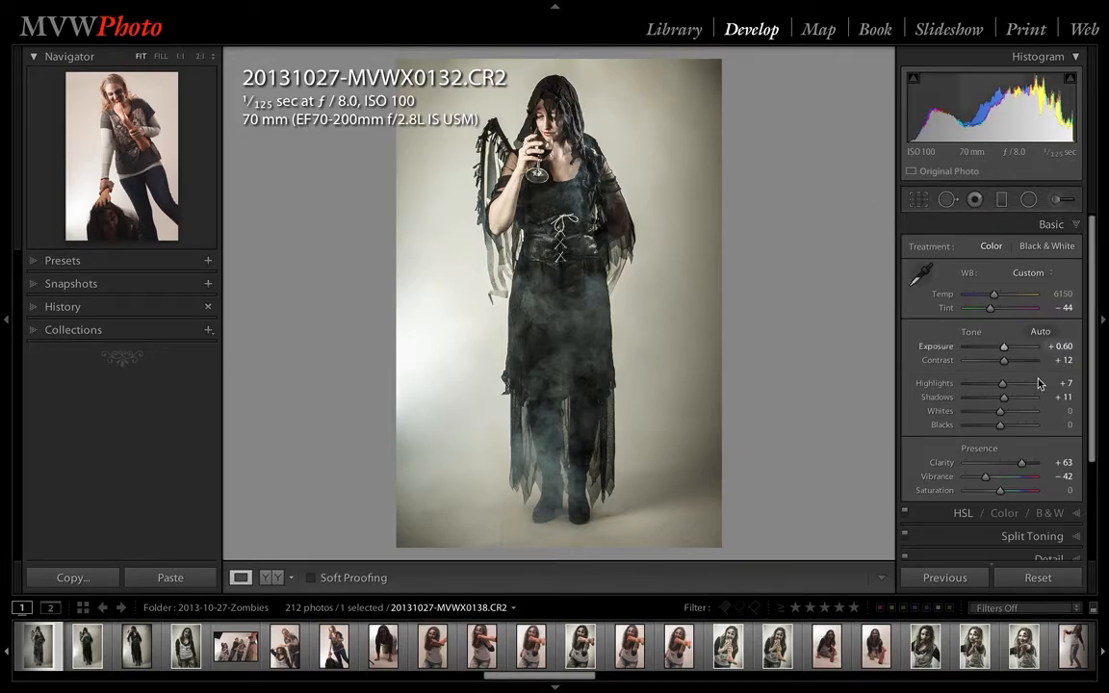
{"action": "scroll", "coordinate": [1046, 493], "scroll_direction": "down", "scroll_amount": 4}
{"action": "scroll", "coordinate": [1045, 484], "scroll_direction": "up", "scroll_amount": 4}
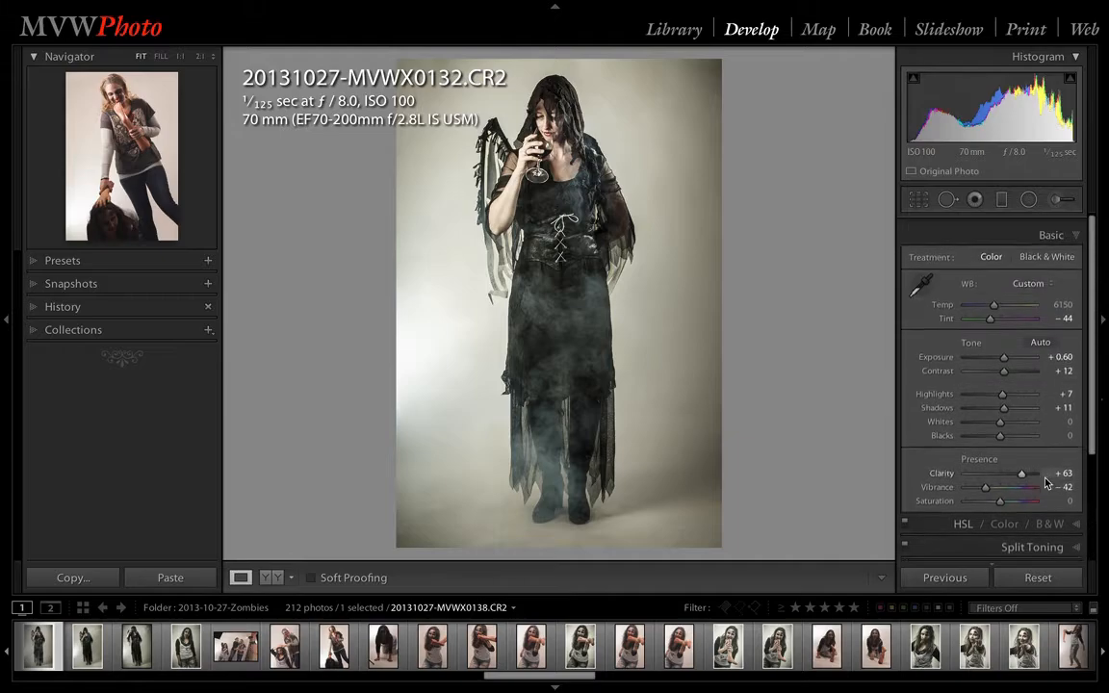
{"action": "scroll", "coordinate": [1044, 477], "scroll_direction": "down", "scroll_amount": 4}
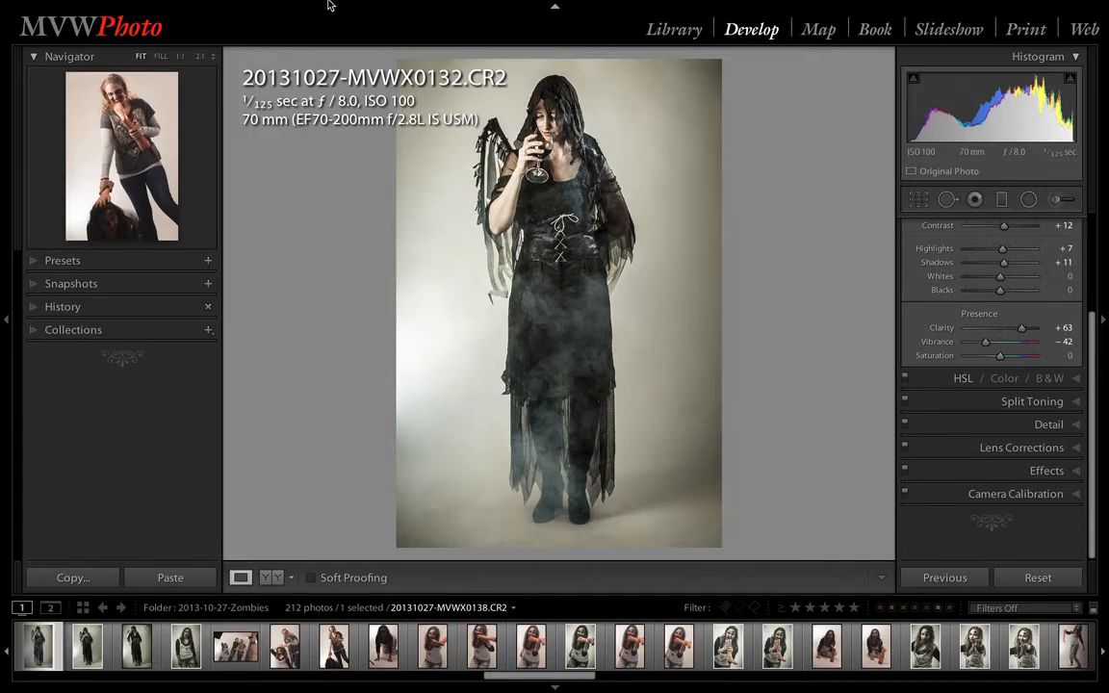
- Reveal the hidden menu bar in full-screen mode
{"action": "mouse_move", "coordinate": [300, 6]}
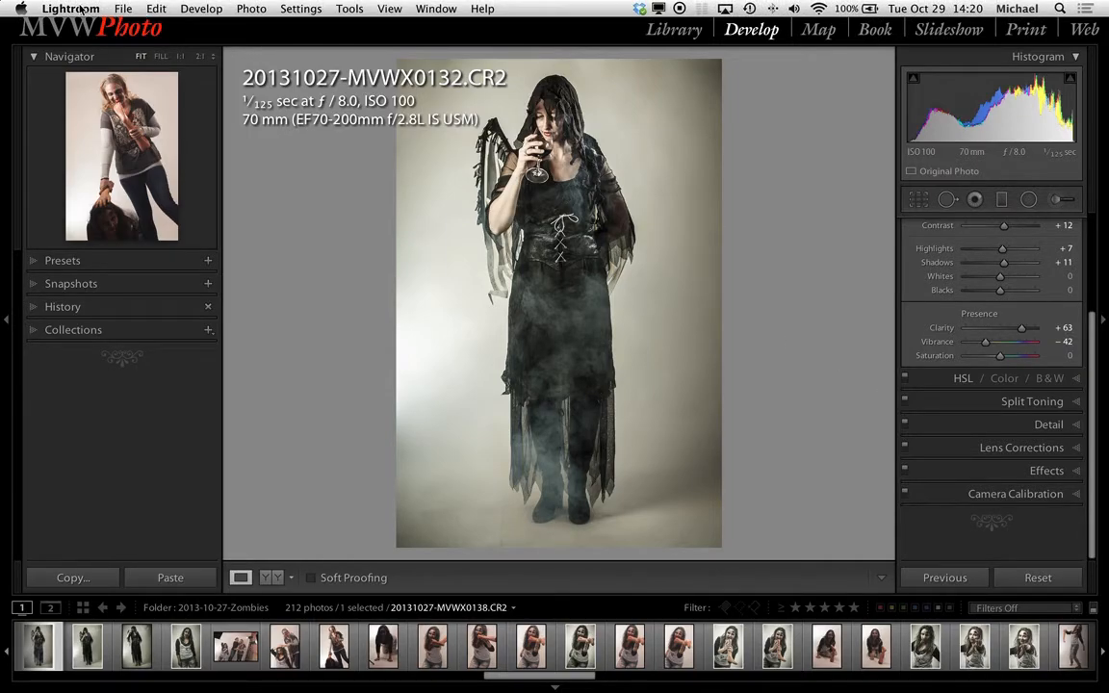